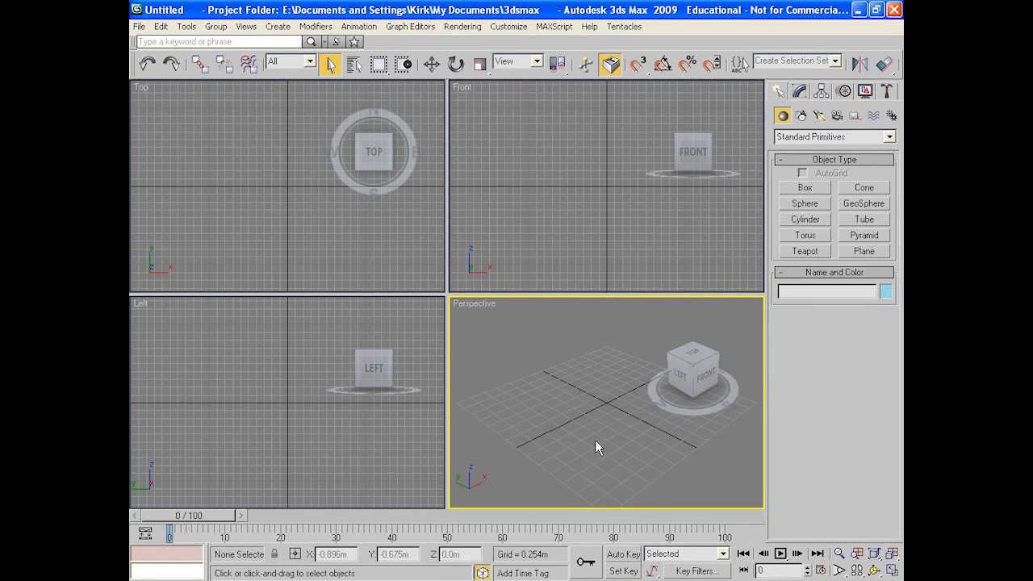
Step: Maximize the Perspective view and create a box at the grid centre
click(893, 570)
click(808, 188)
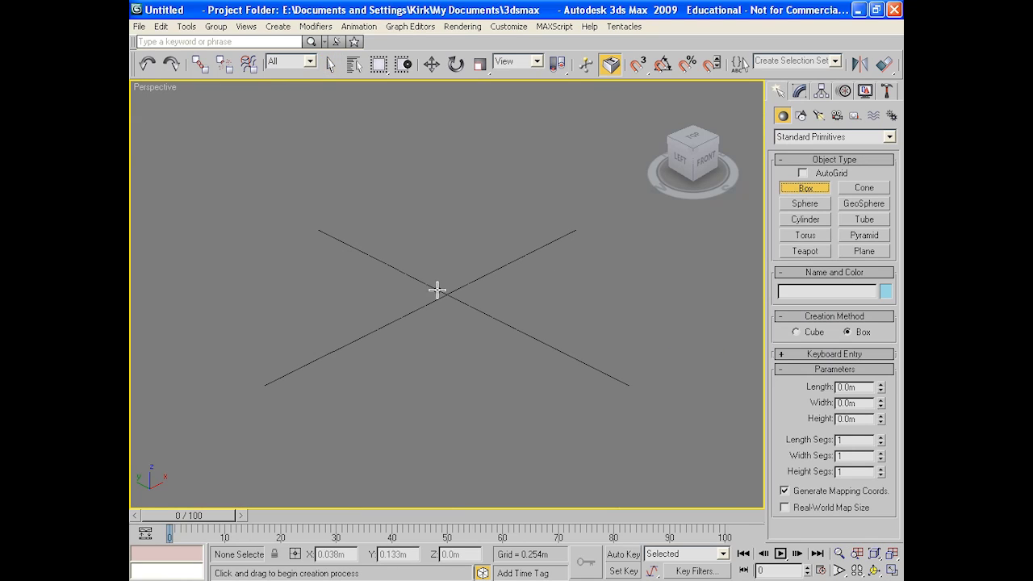
drag(418, 304, 509, 304)
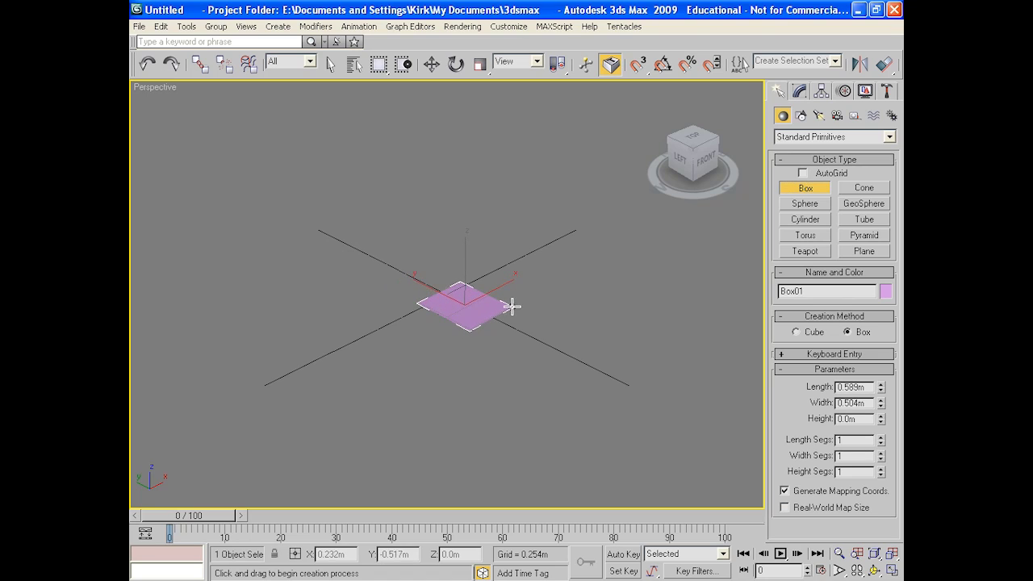
click(521, 226)
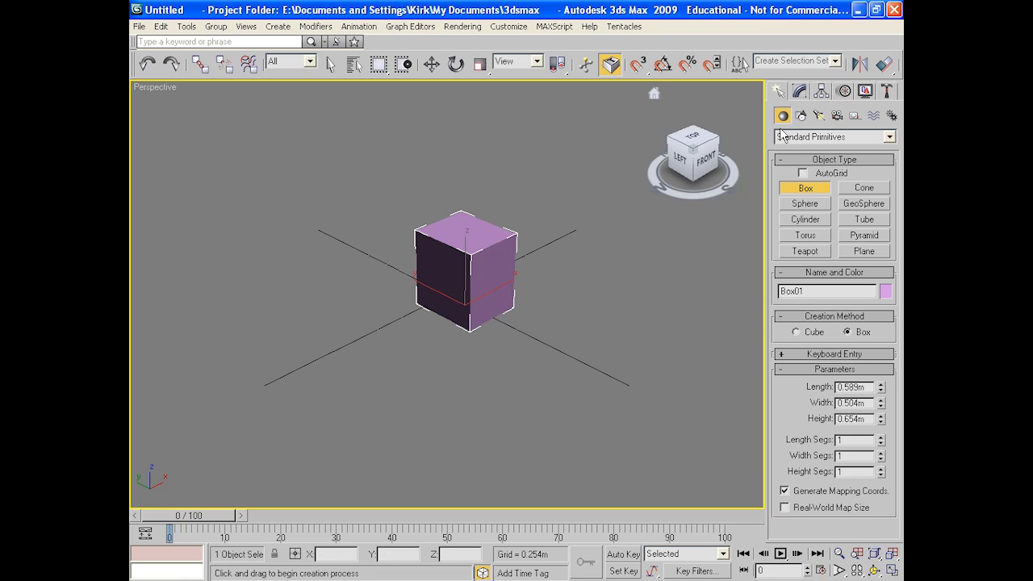
right_click(494, 245)
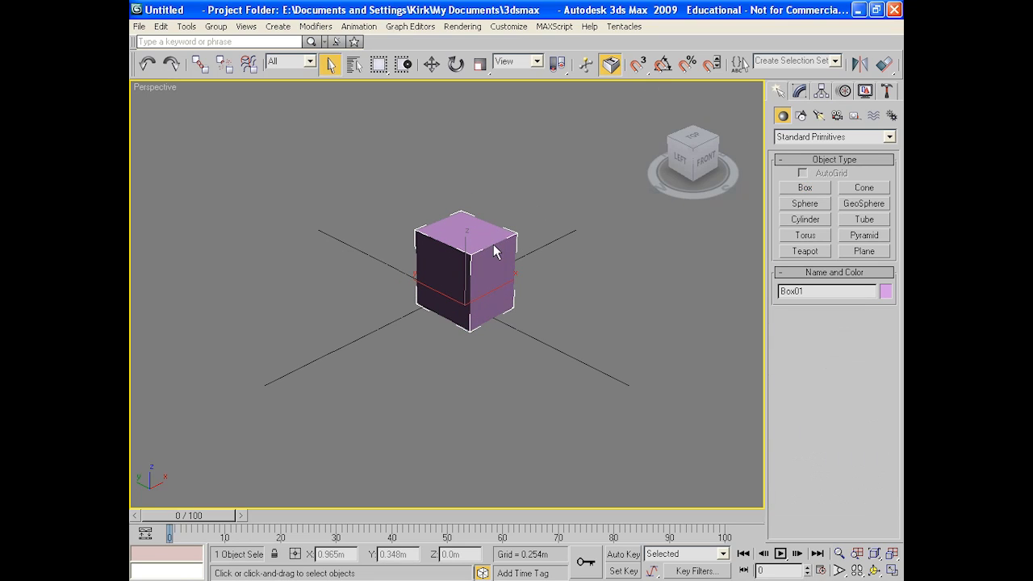
Step: Convert the box to an Editable Poly
right_click(483, 246)
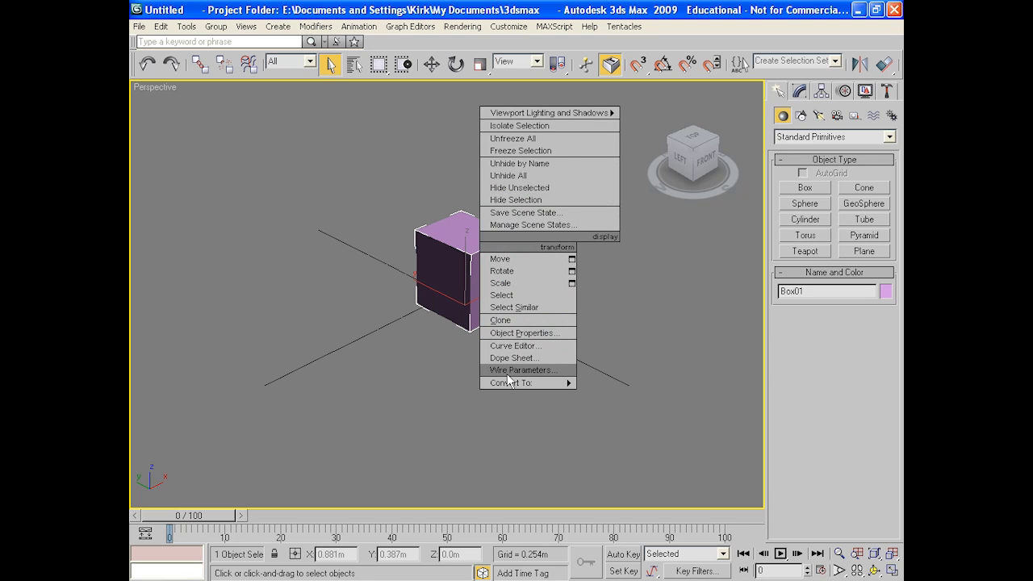
mouse_move(510, 379)
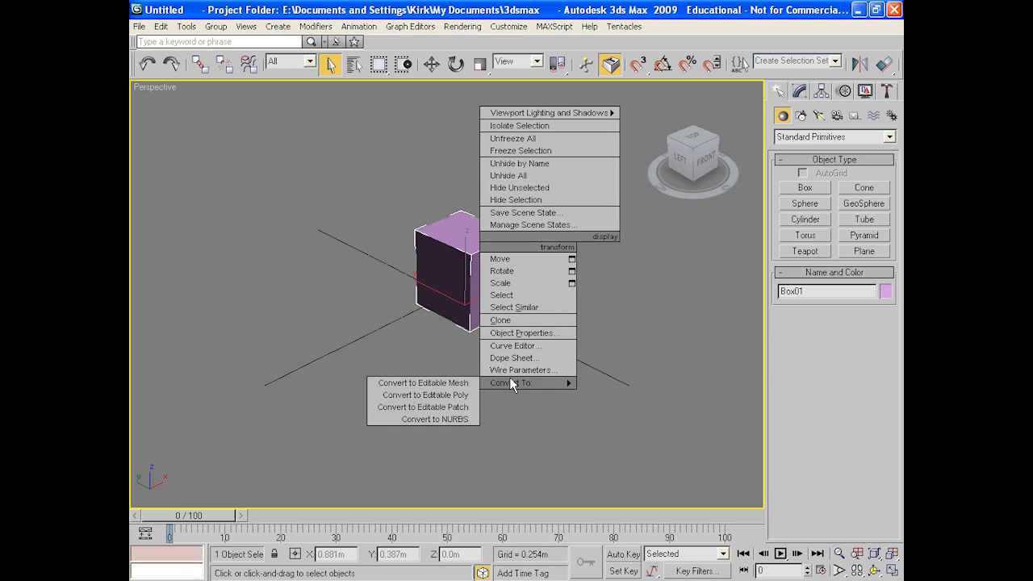
click(464, 393)
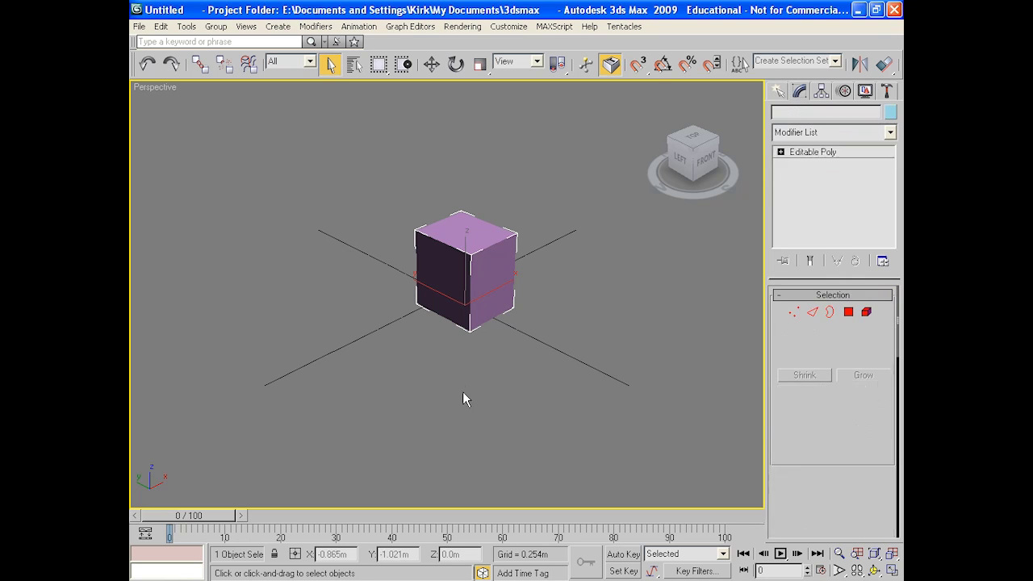
Step: Add MeshSmooth to Box01, collapse the whole stack into the Editable Poly, and reselect Box01
click(888, 132)
drag(892, 182, 894, 295)
click(830, 296)
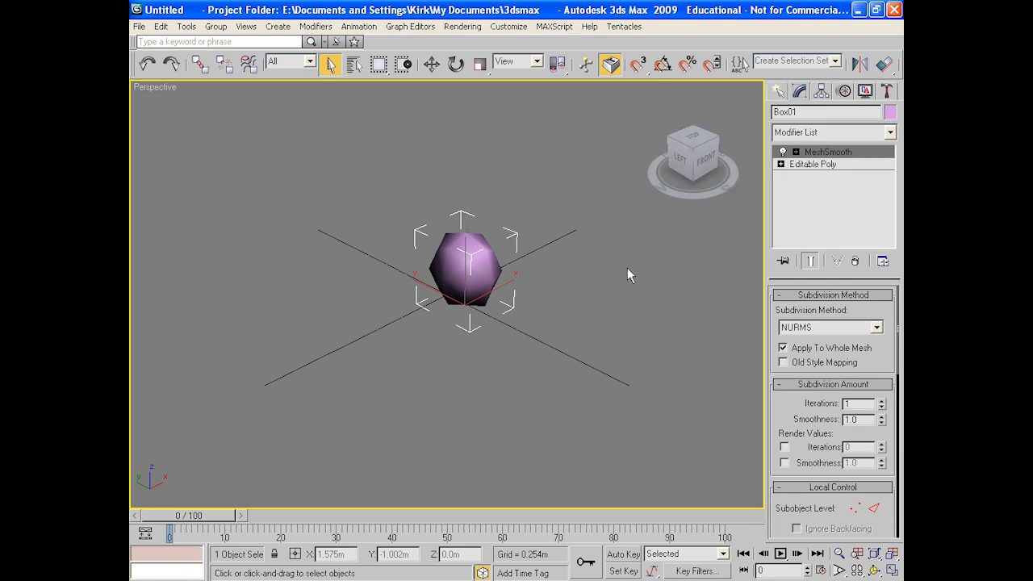
right_click(807, 153)
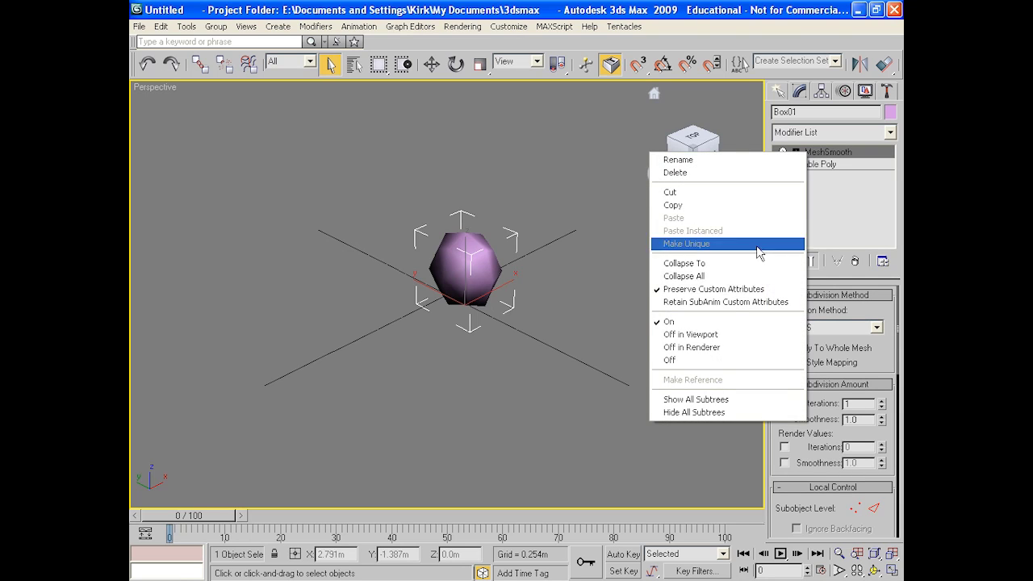
click(727, 276)
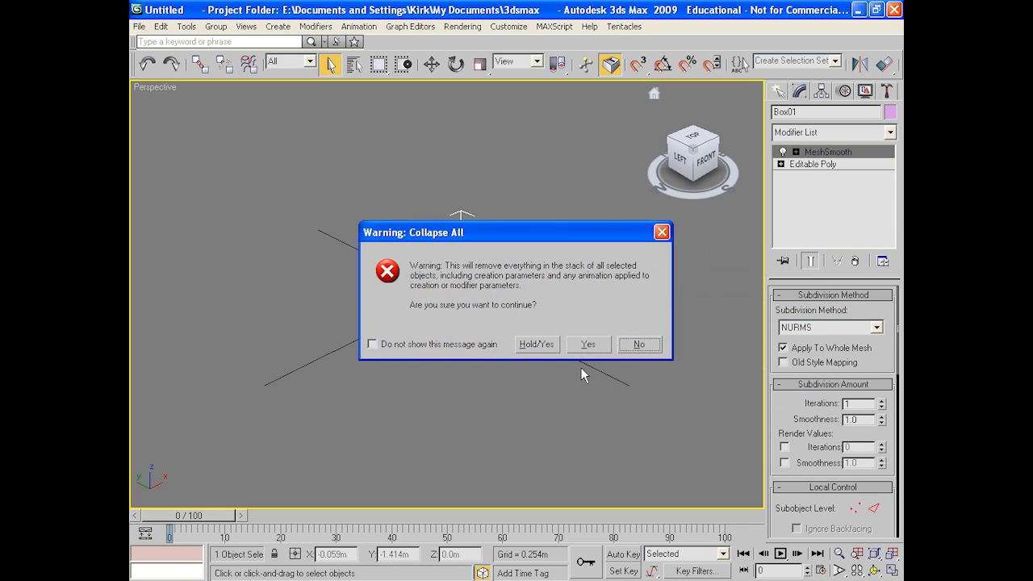
click(589, 346)
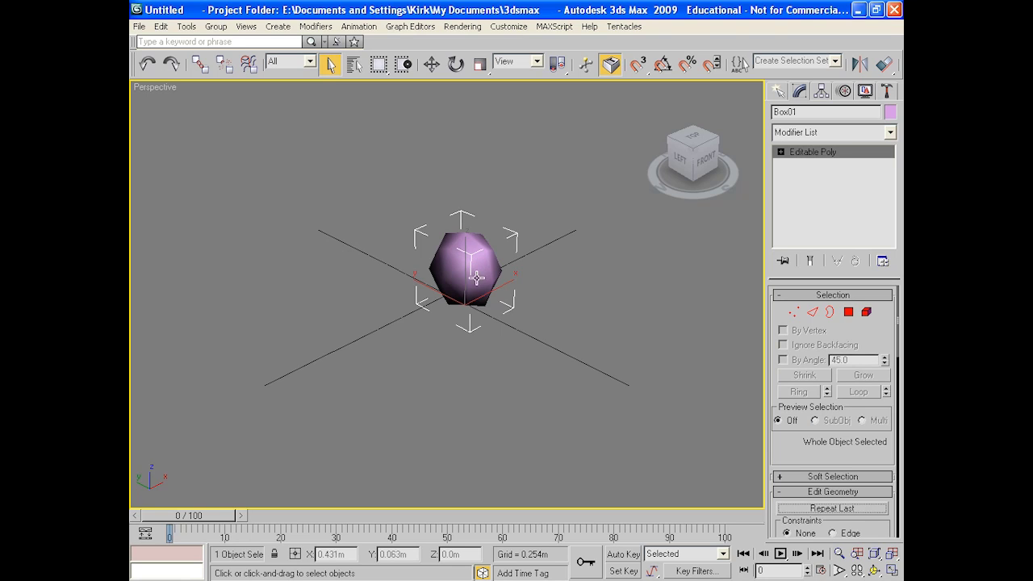
click(501, 318)
click(484, 289)
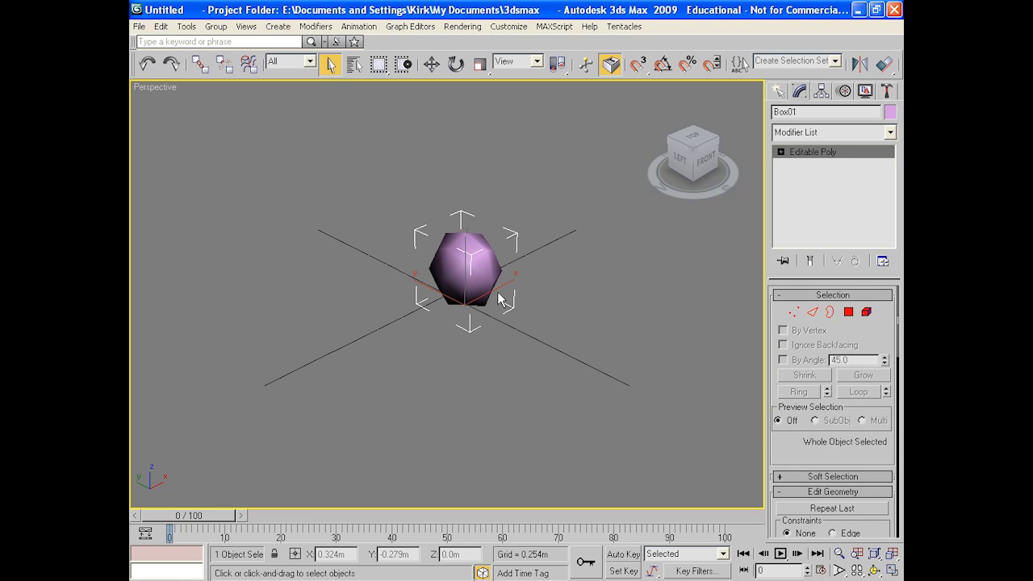
Step: Show edged faces, orbit to a side view, and extrude the lower polygons downward
key(F4)
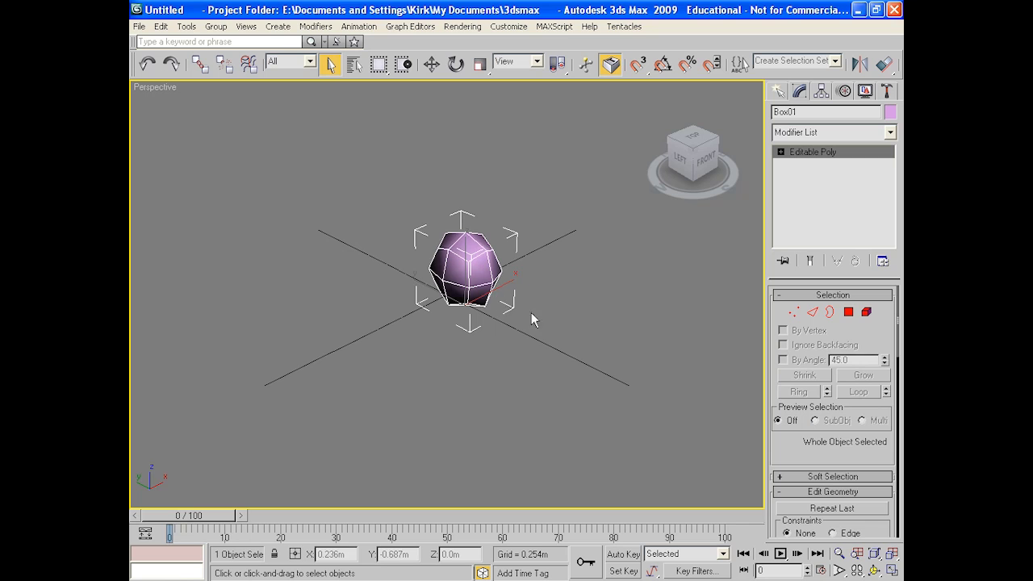
scroll(535, 307, up, 3)
scroll(535, 310, down, 2)
scroll(533, 321, up, 2)
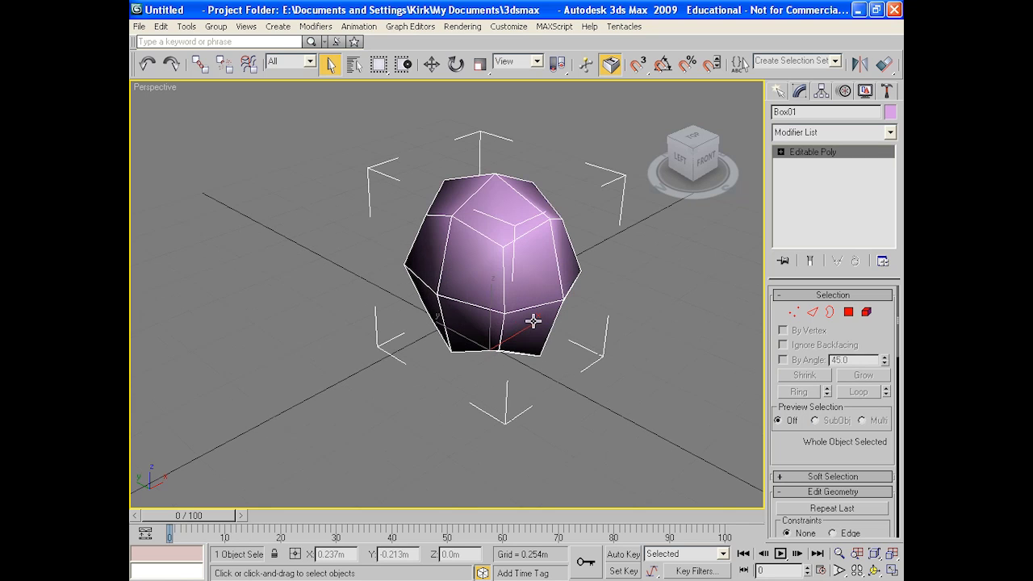
alt+middle_drag(533, 321, 614, 266)
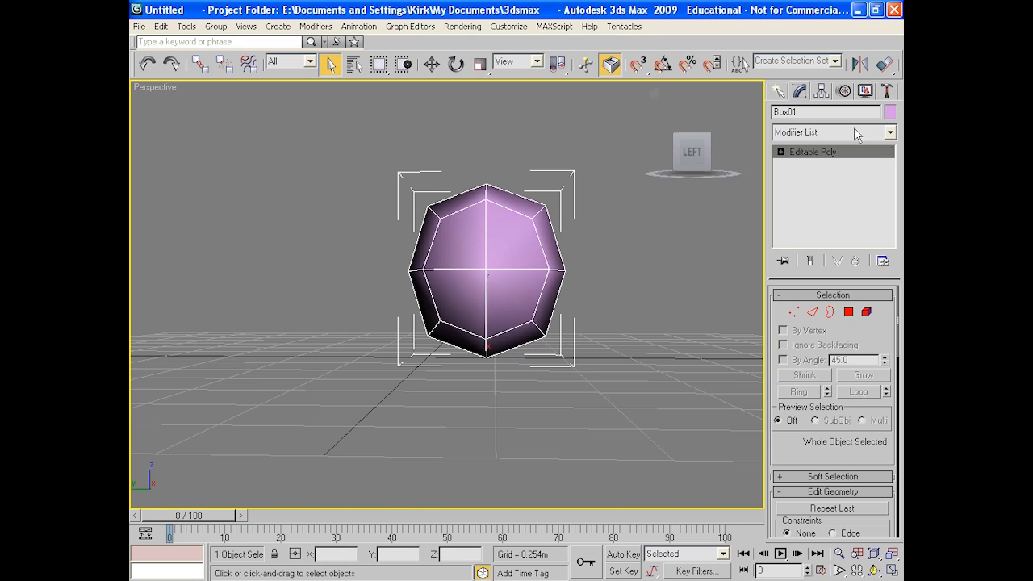
click(781, 153)
click(813, 201)
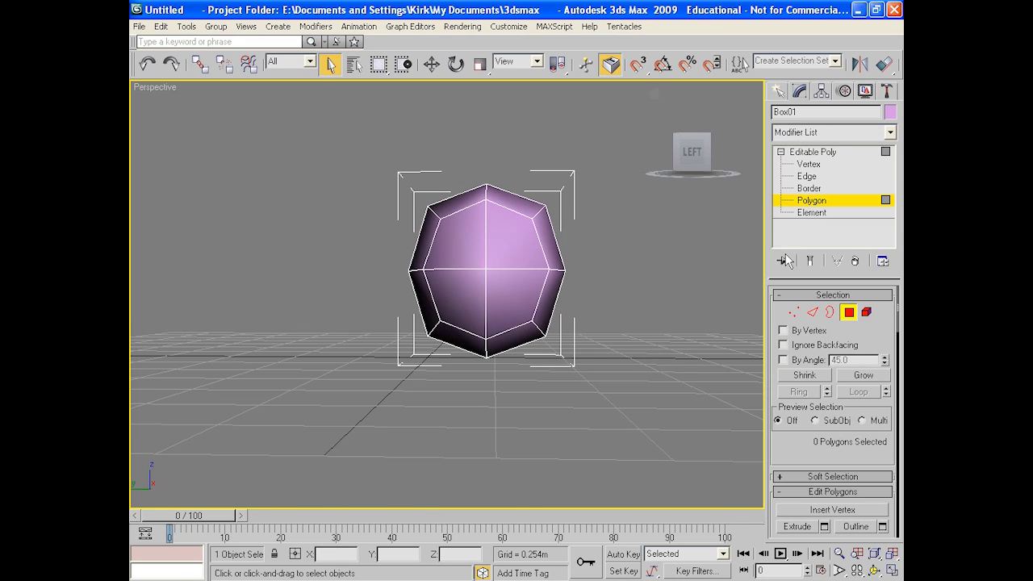
drag(490, 339, 349, 307)
drag(800, 445, 807, 335)
click(797, 351)
mouse_move(524, 316)
mouse_down()
mouse_move(522, 331)
mouse_move(530, 279)
mouse_move(517, 341)
mouse_move(522, 310)
mouse_up()
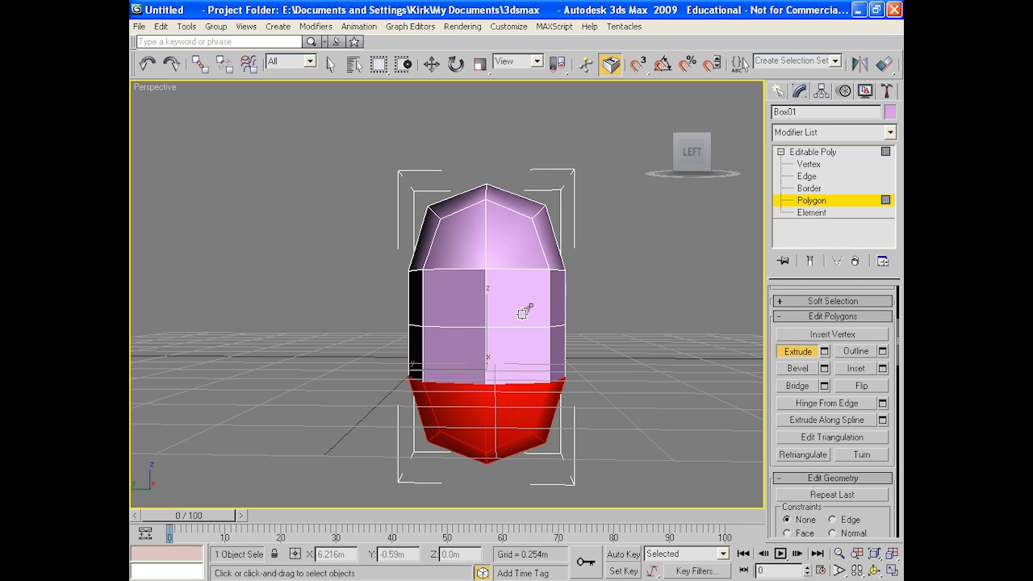
click(632, 294)
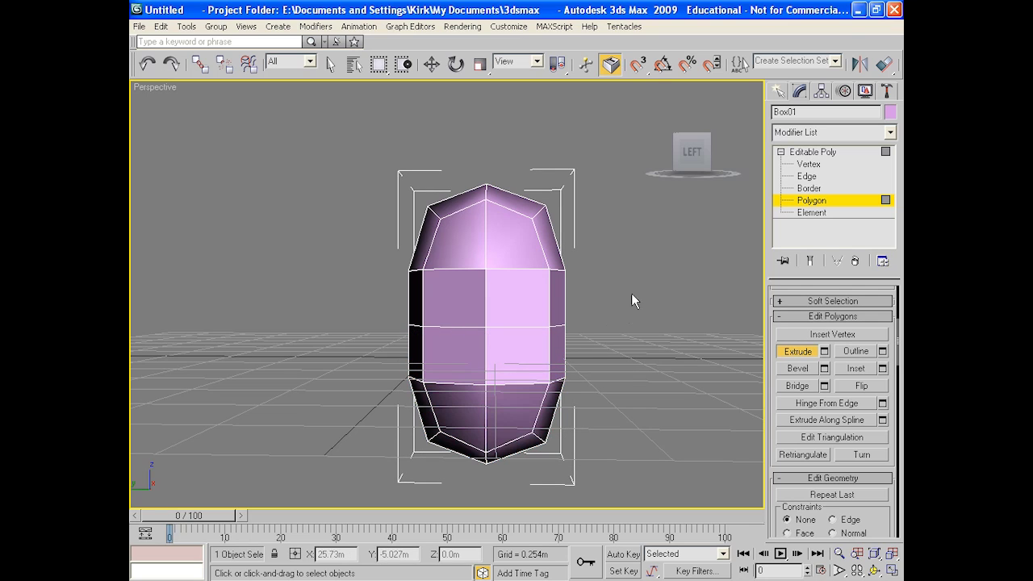
Step: Uniformly scale the middle ring of vertices inward to form a waist
click(805, 177)
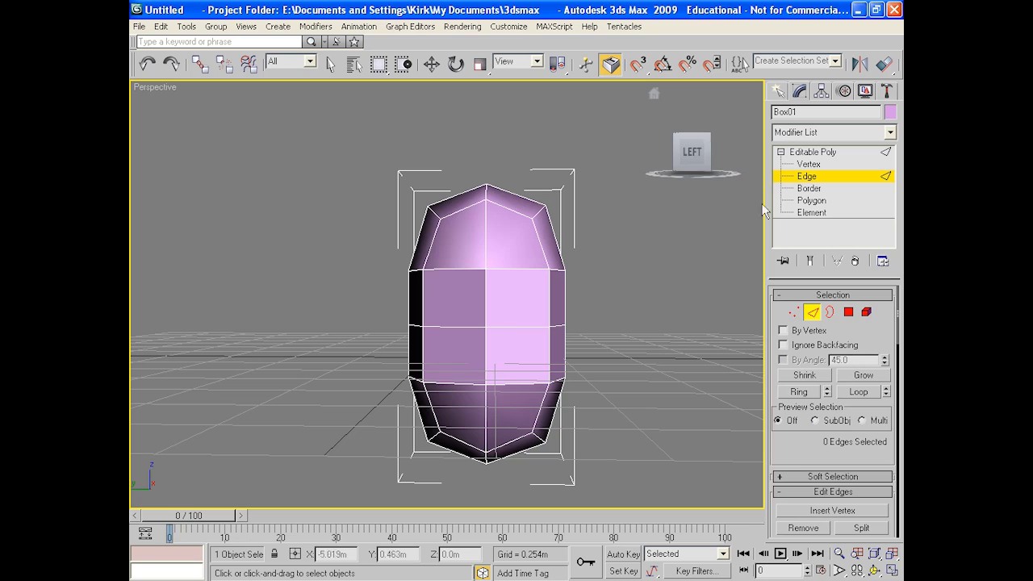
click(807, 165)
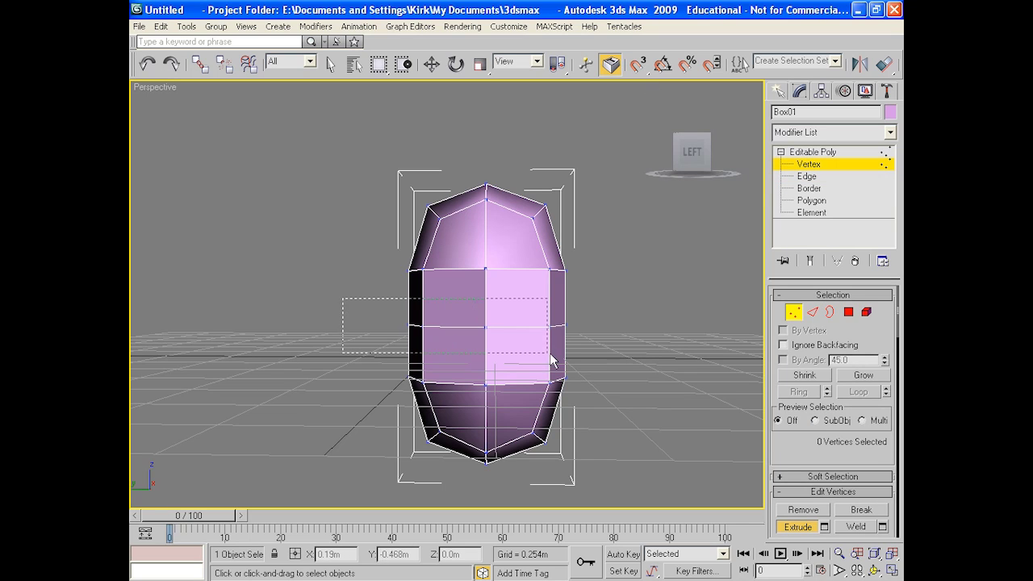
drag(550, 353, 615, 336)
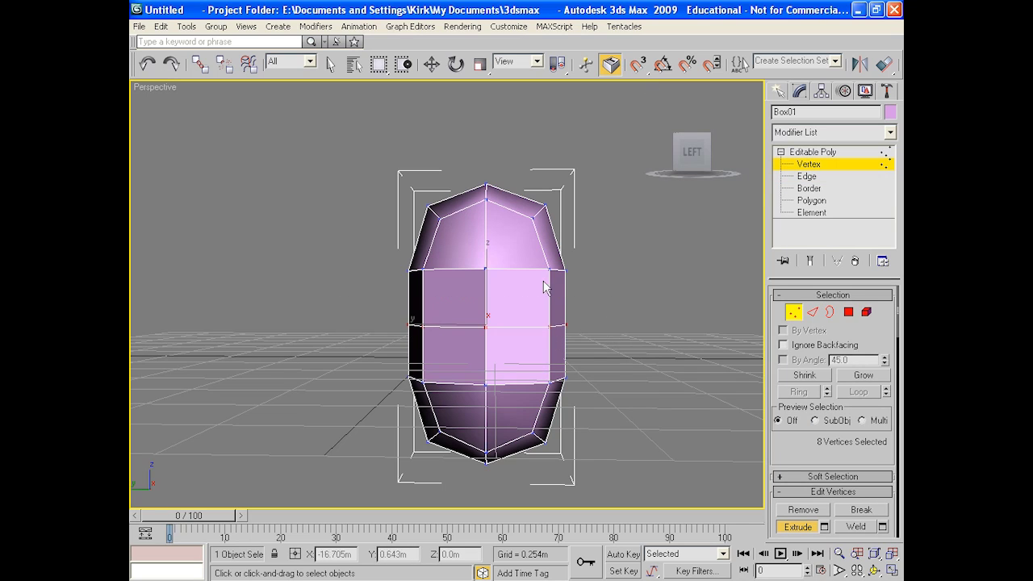
click(478, 67)
alt+middle_drag(491, 278, 485, 325)
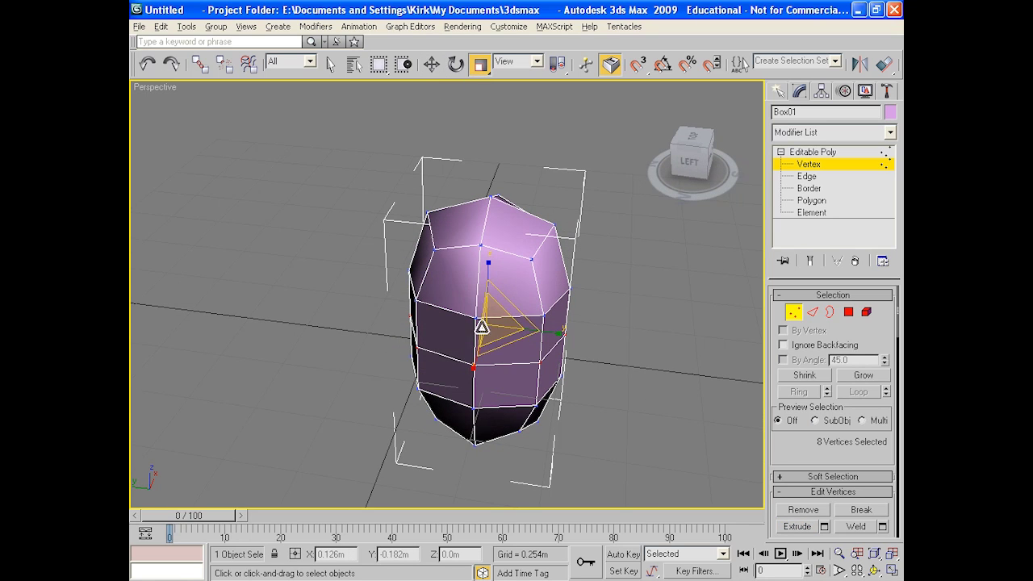
drag(491, 342, 488, 341)
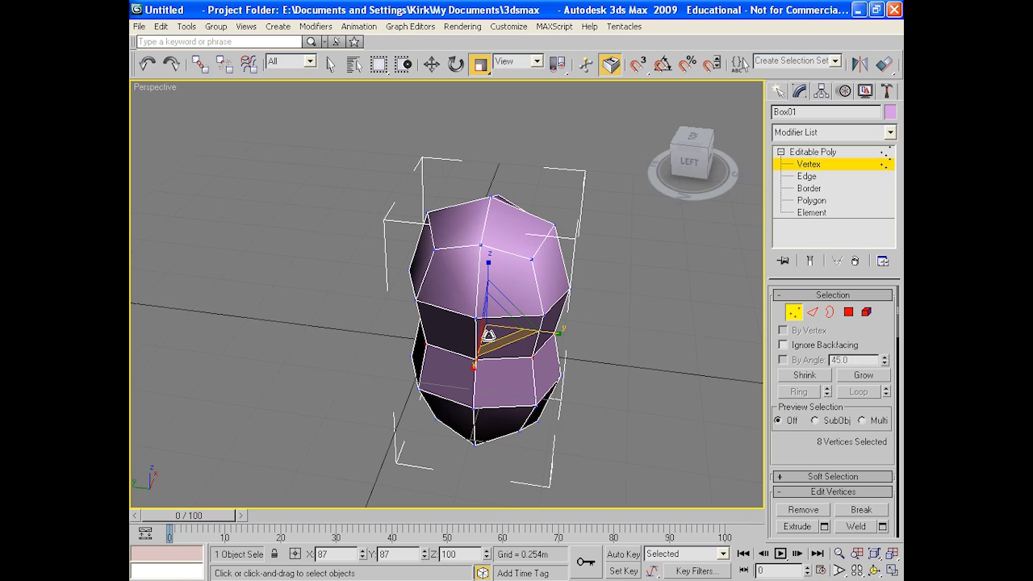
alt+middle_drag(566, 331, 590, 295)
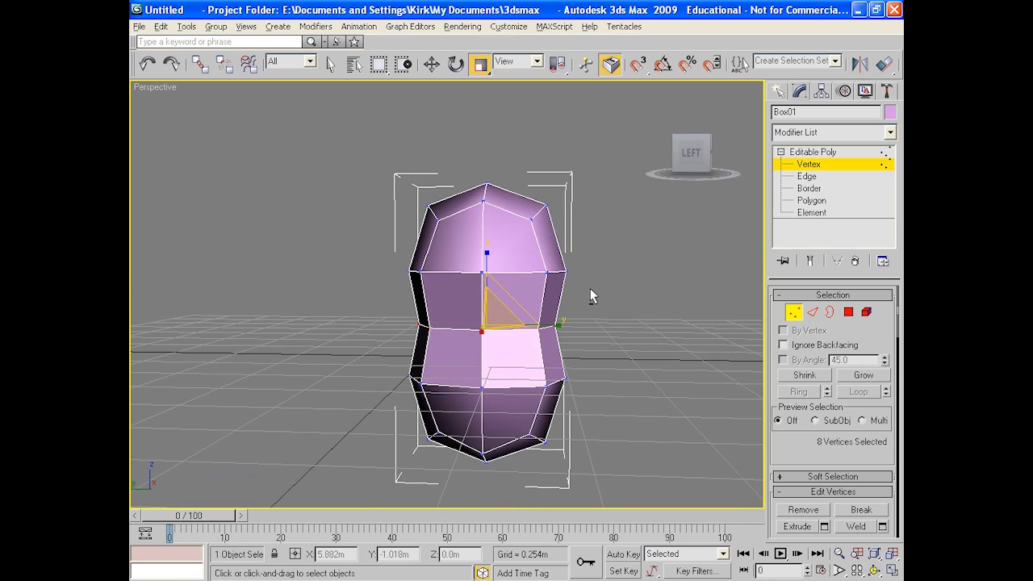
Step: Extrude the top cap polygons upward to lengthen the torso
click(800, 201)
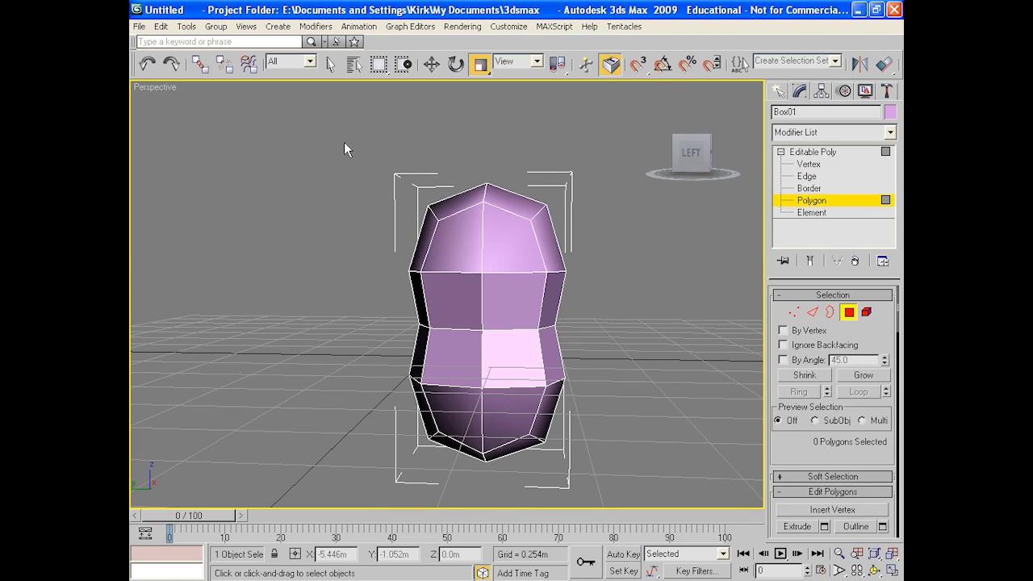
drag(344, 142, 582, 238)
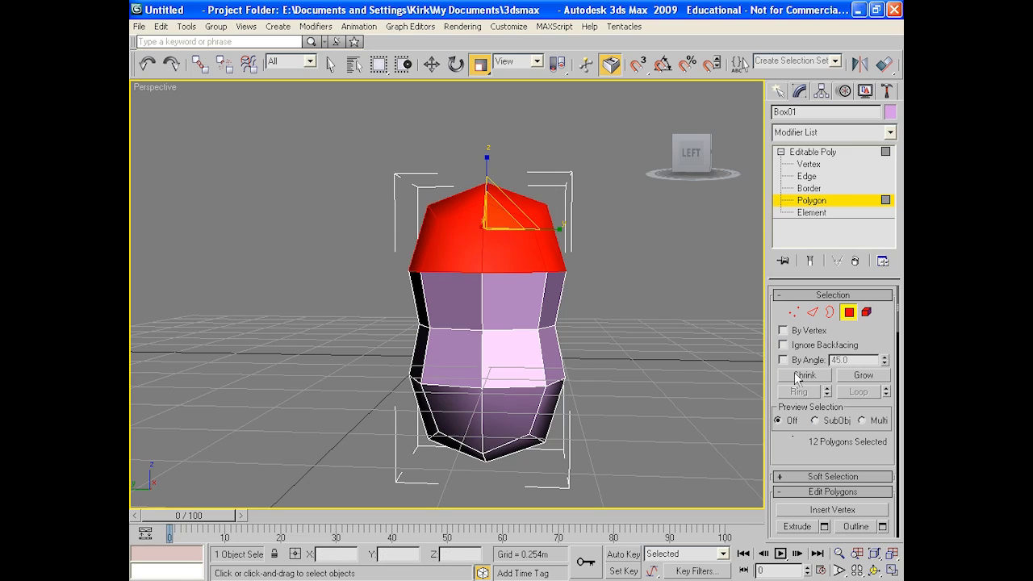
click(791, 525)
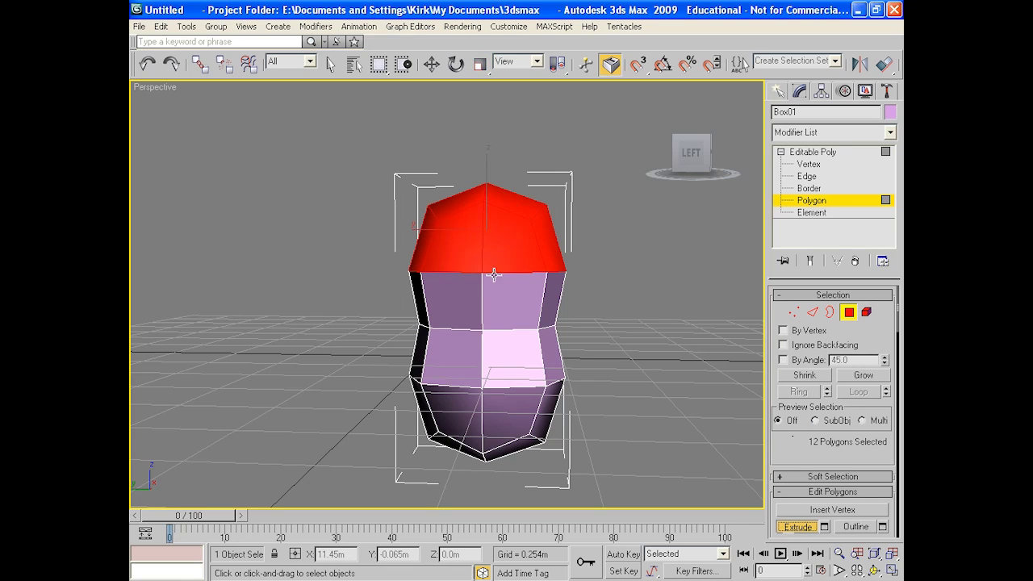
drag(478, 231, 479, 207)
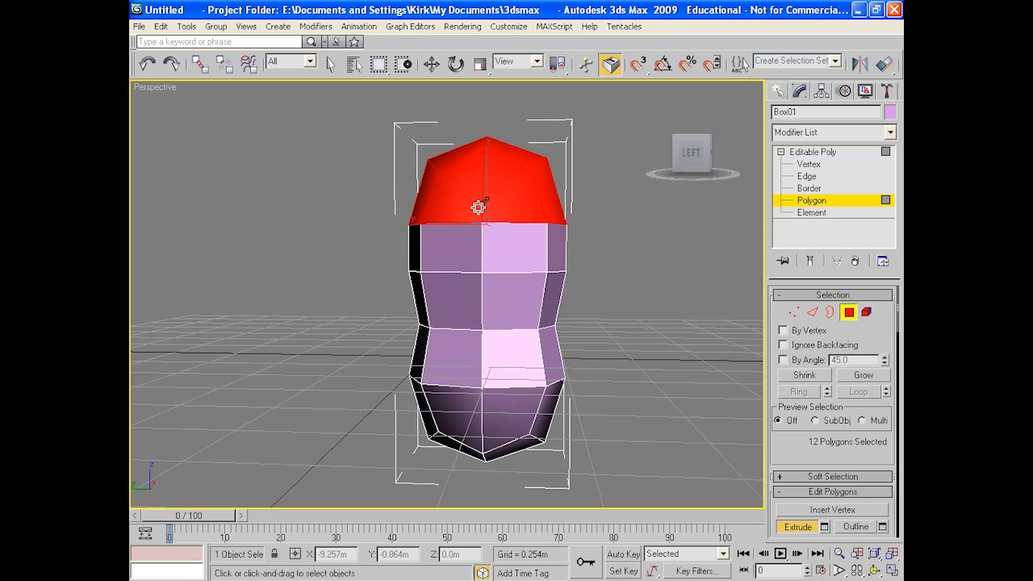
click(592, 264)
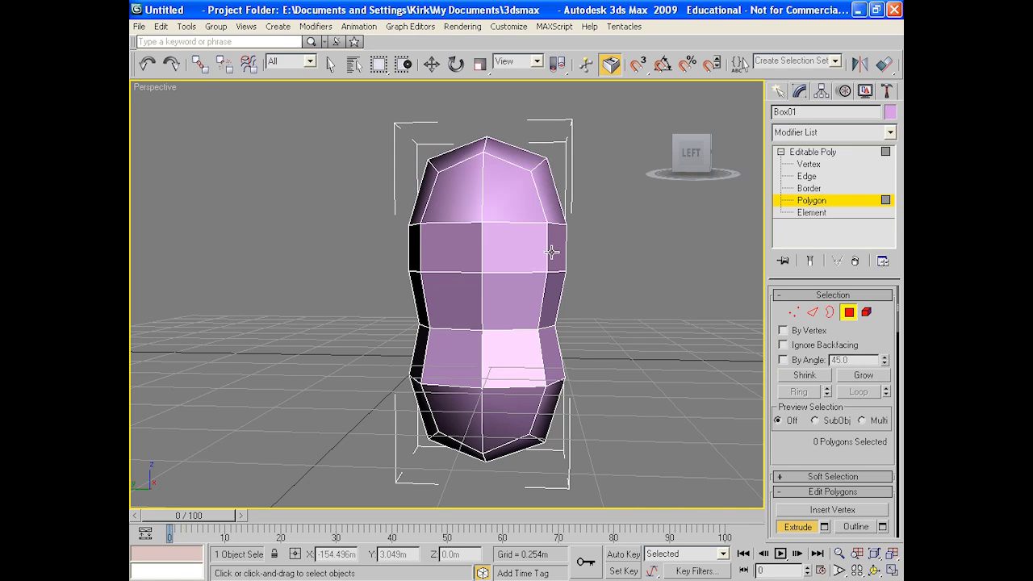
Step: Orbit to the torso's front and select four upper-front polygons
alt+middle_drag(550, 252, 440, 263)
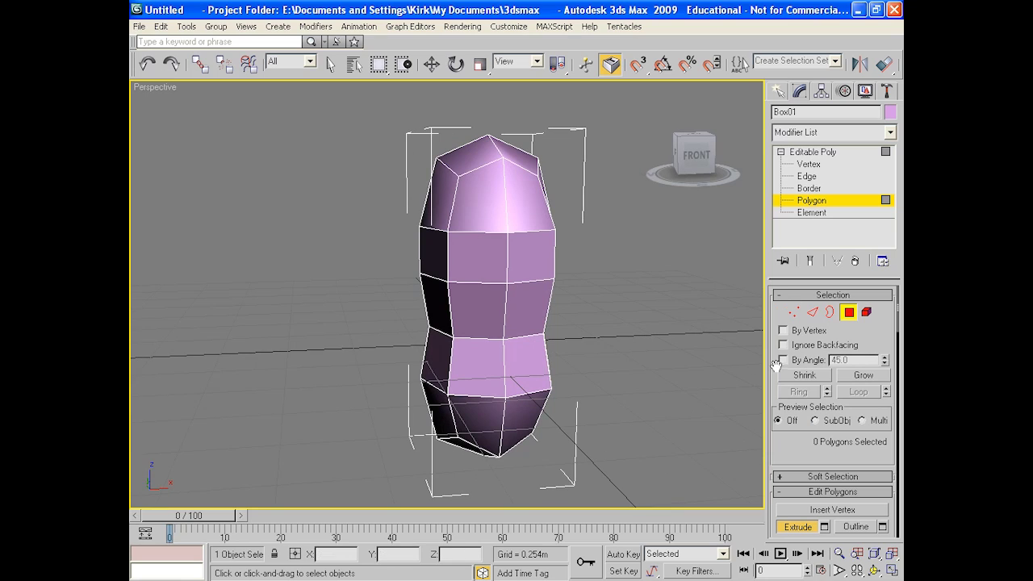
click(497, 216)
click(468, 207)
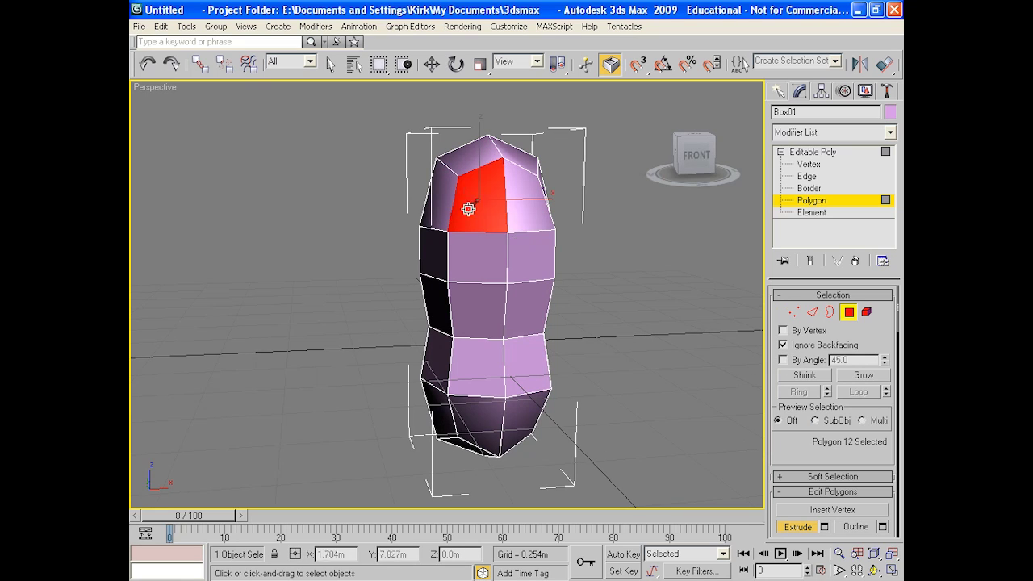
click(331, 63)
drag(471, 210, 518, 241)
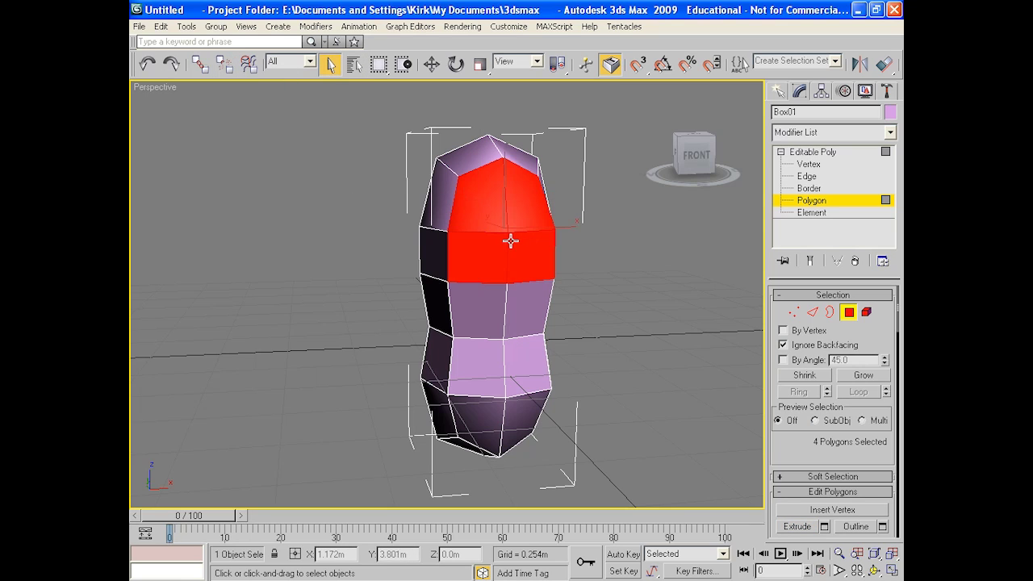
Step: Move the torso's front-centre vertex slightly downward
click(741, 278)
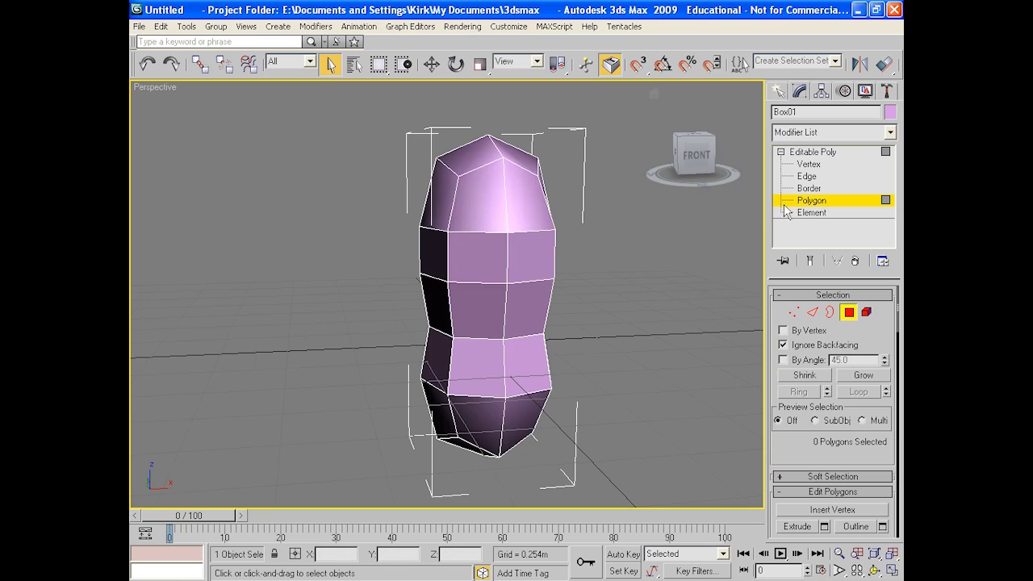
click(808, 165)
click(507, 284)
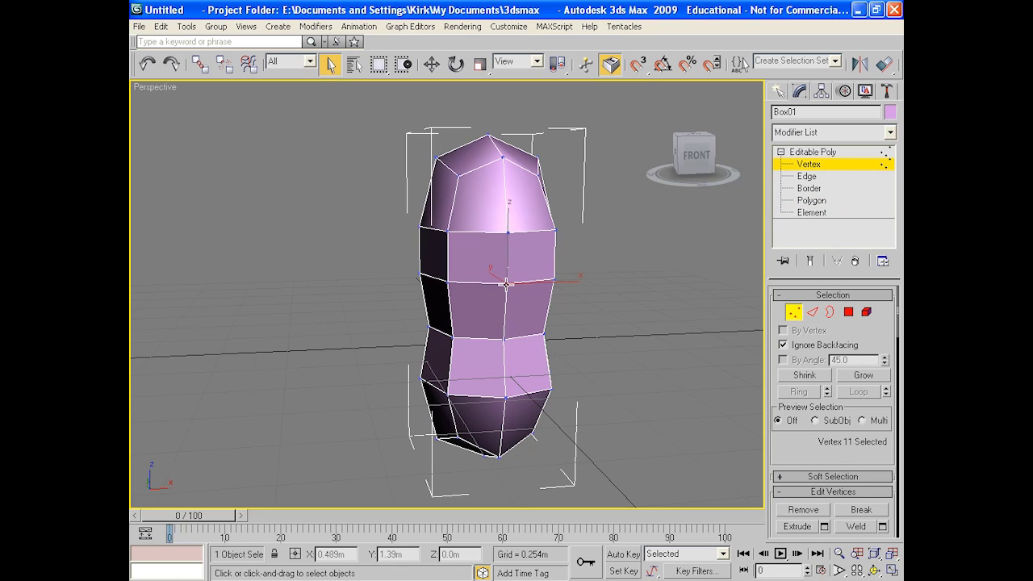
key(w)
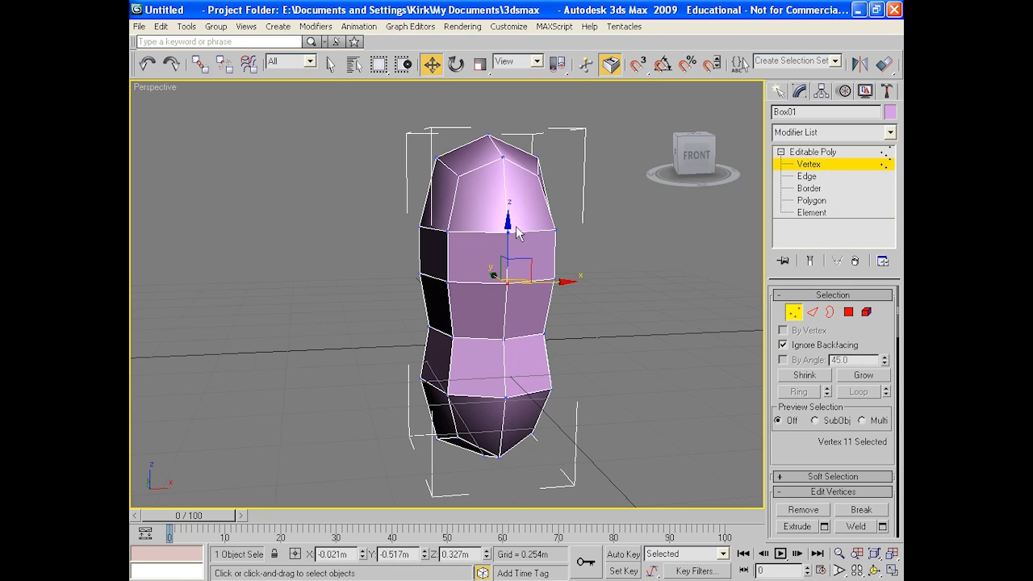
drag(517, 233, 492, 295)
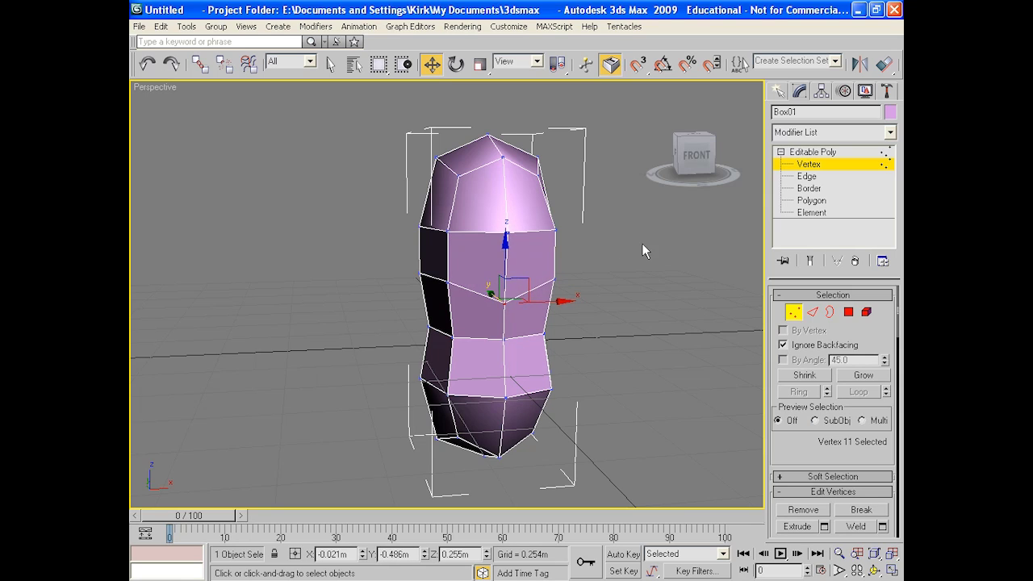
Step: Select four upper polygons and extrude them slightly outward
click(803, 201)
drag(499, 210, 348, 166)
click(331, 64)
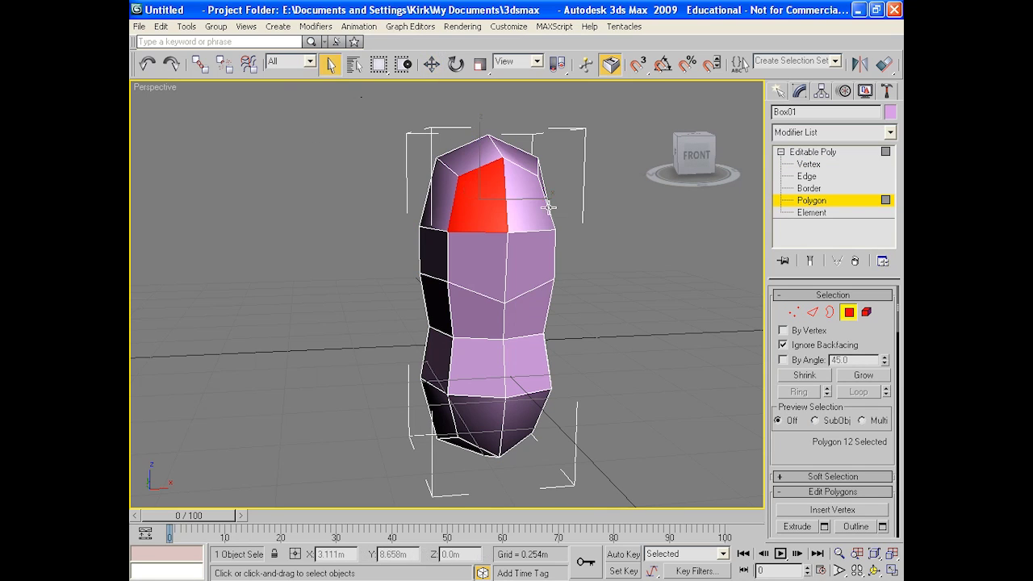
click(559, 231)
click(505, 228)
drag(515, 236, 515, 236)
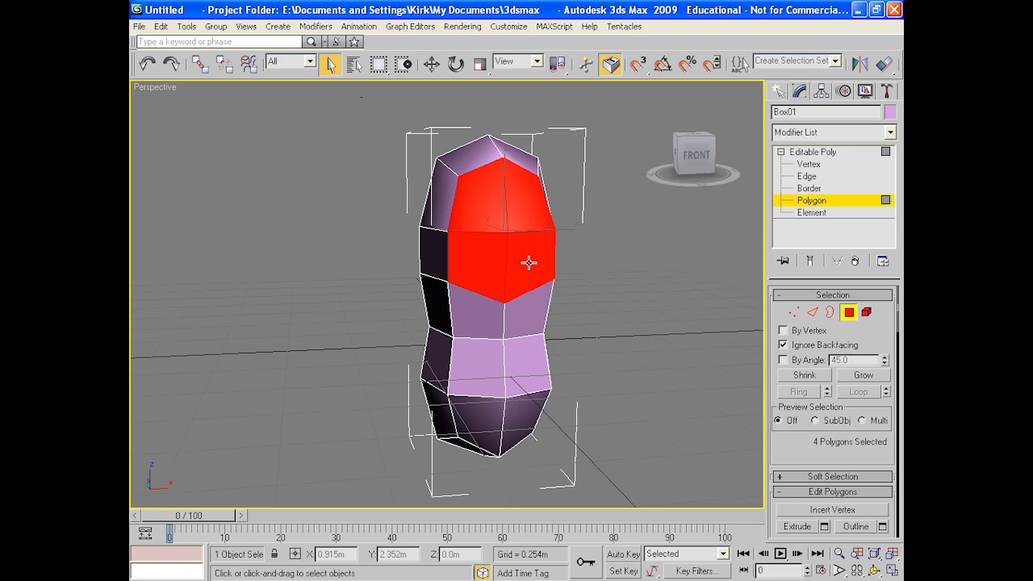
alt+middle_drag(516, 256, 607, 250)
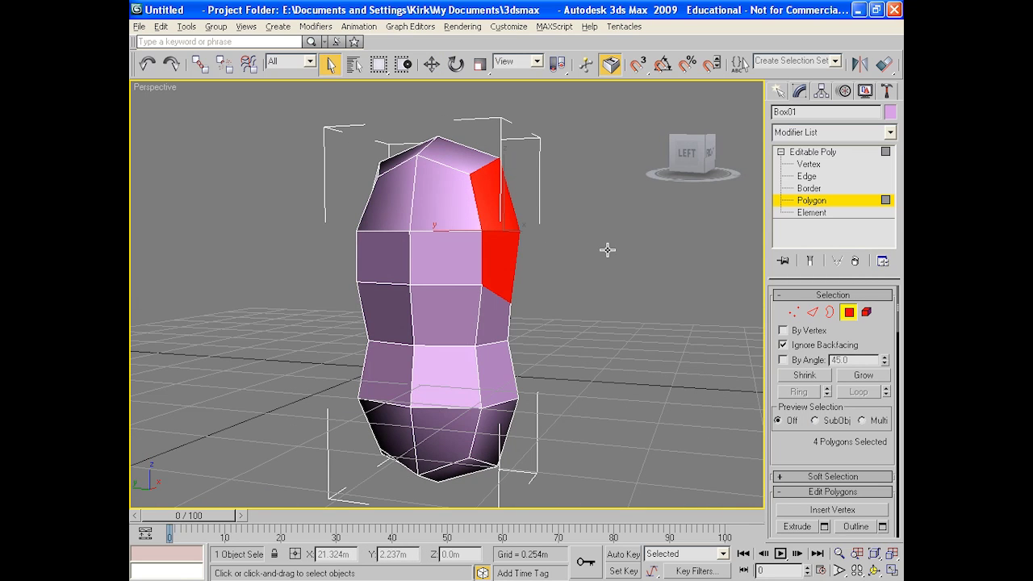
click(810, 529)
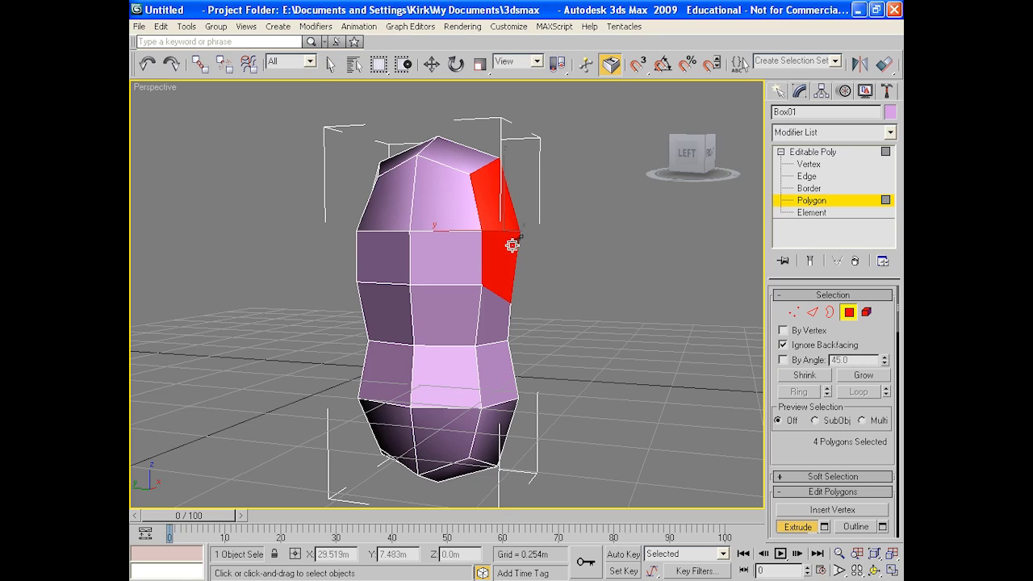
drag(511, 244, 513, 243)
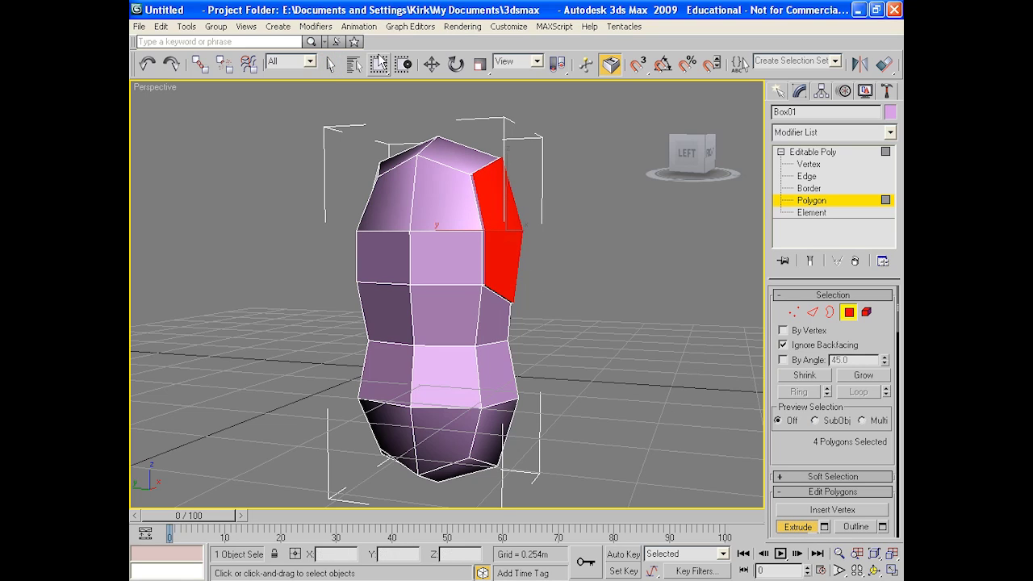
Step: Scale the four polygons to about 69% and narrow them along one axis
click(480, 65)
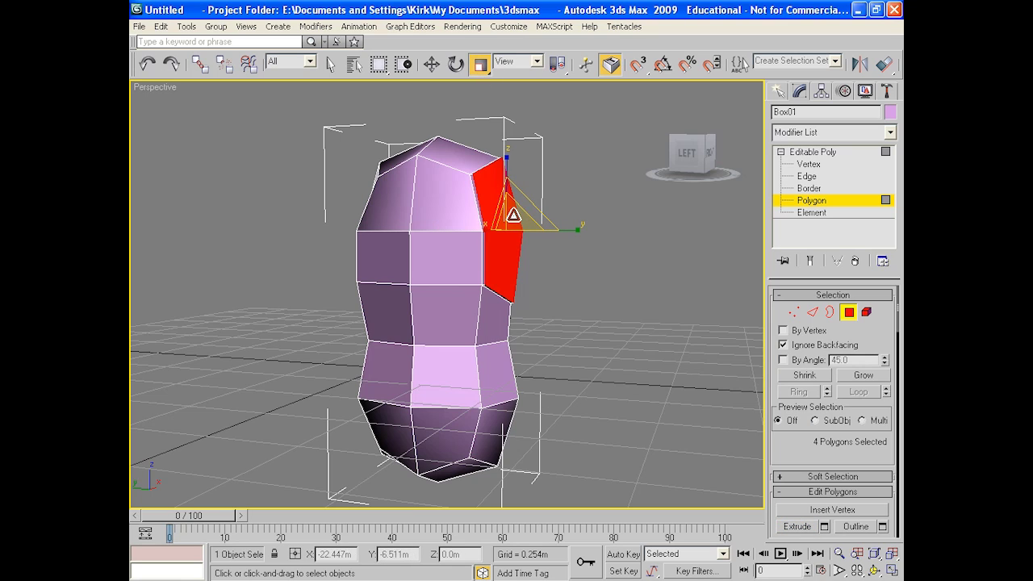
drag(512, 213, 495, 270)
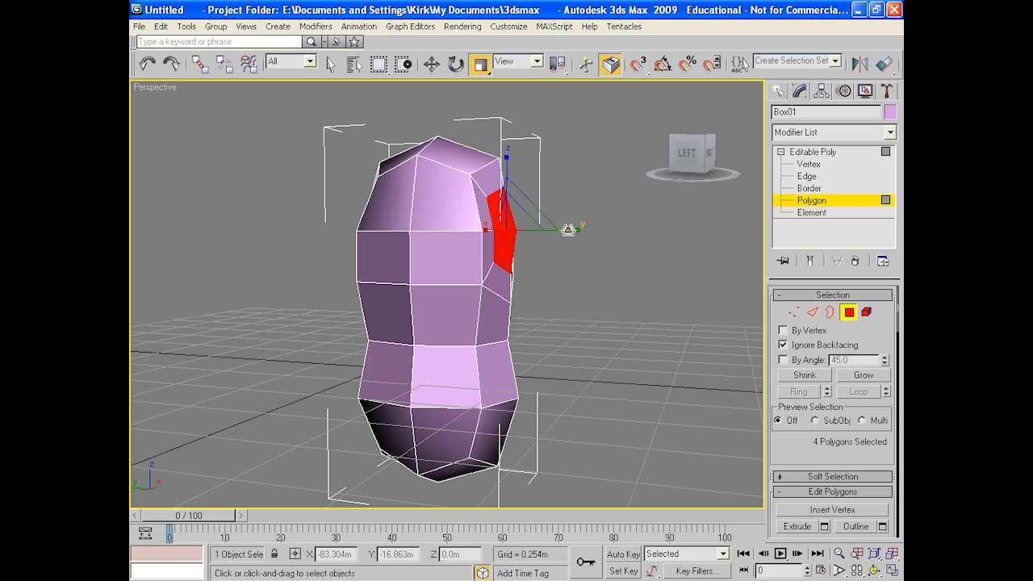
drag(578, 231, 531, 232)
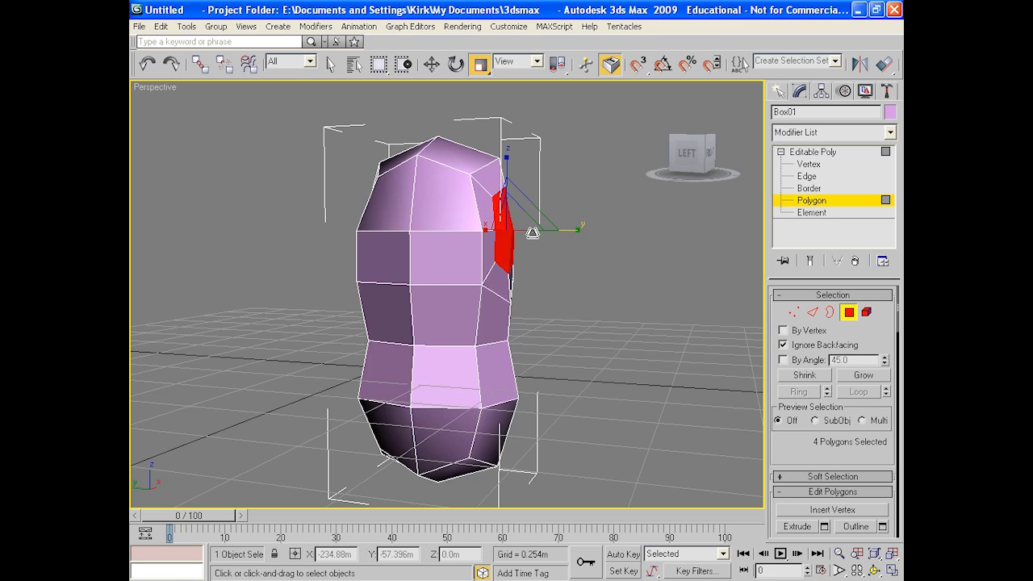
alt+middle_drag(530, 231, 465, 238)
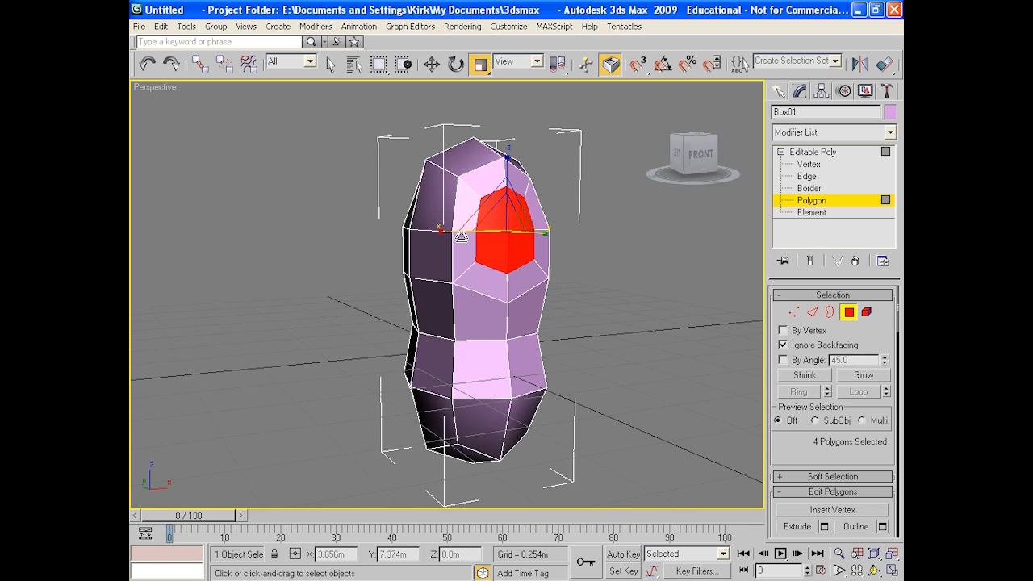
Step: Raise the four polygons slightly upward into a shoulder patch
key(w)
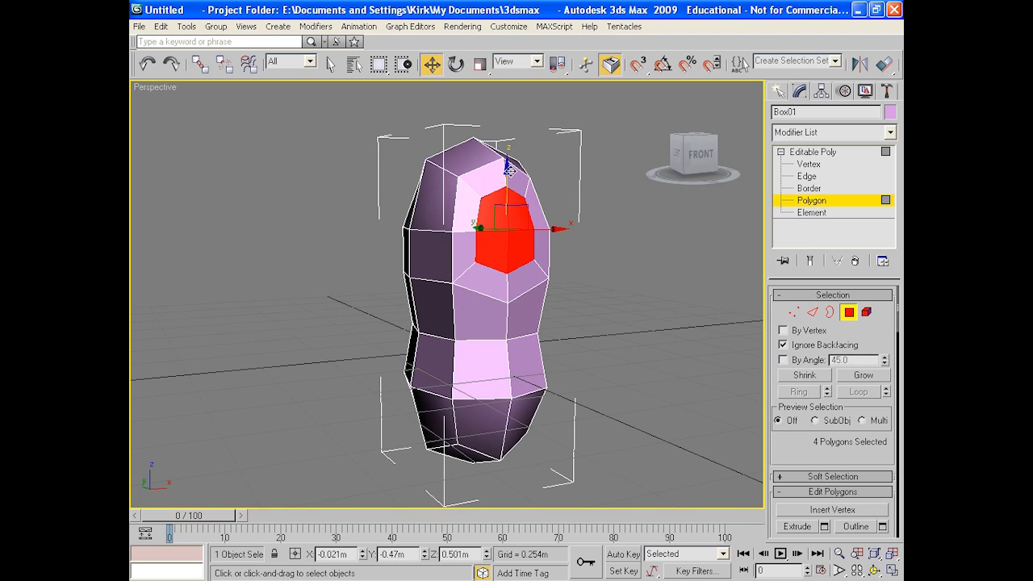
drag(508, 170, 506, 157)
alt+middle_drag(566, 202, 613, 207)
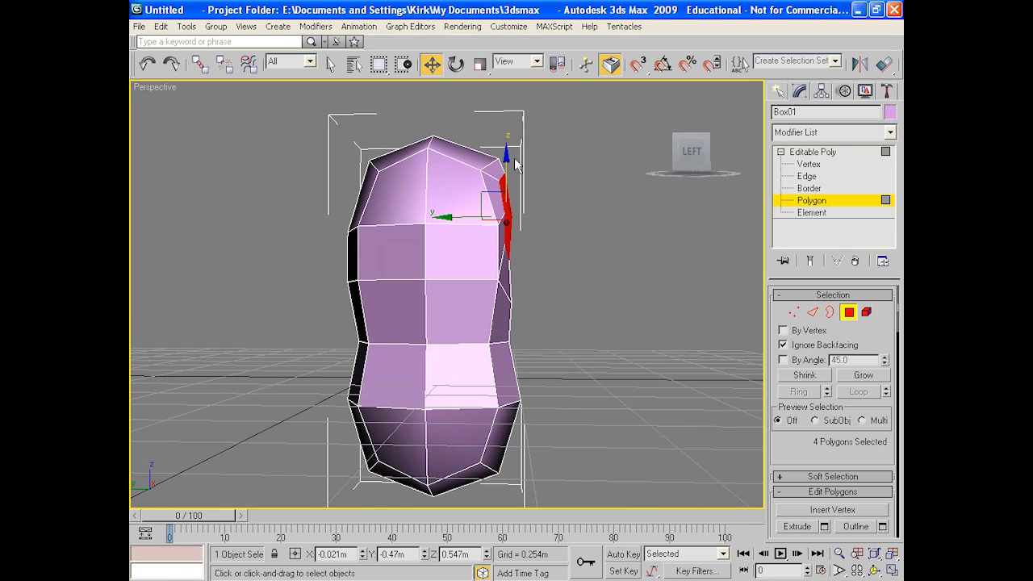
drag(506, 155, 507, 152)
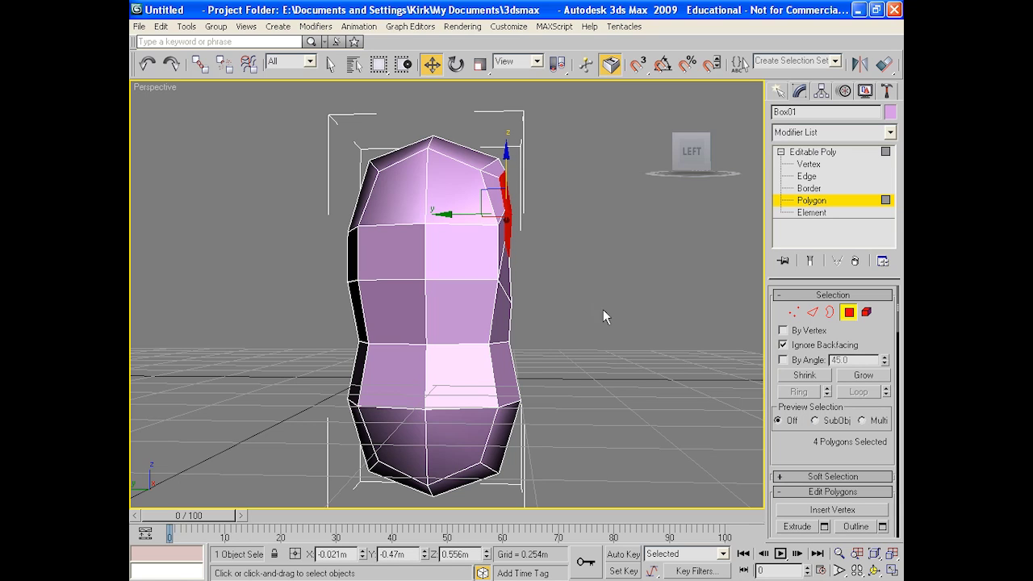
mouse_move(592, 300)
alt+middle_down()
mouse_move(489, 306)
mouse_move(603, 317)
alt+middle_up()
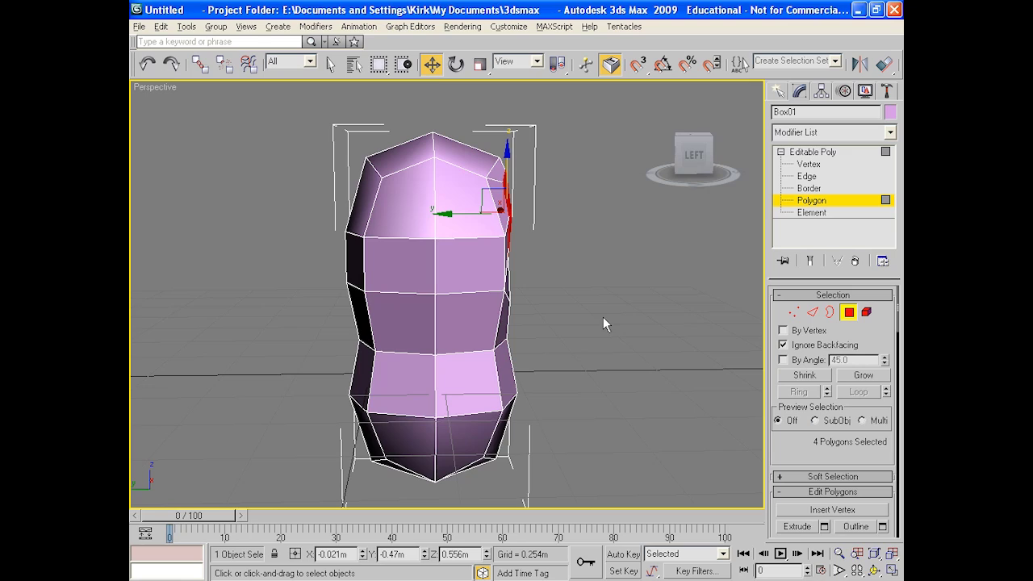
Step: Extrude the shoulder polygons into an arm stub and enlarge its end slightly
click(795, 528)
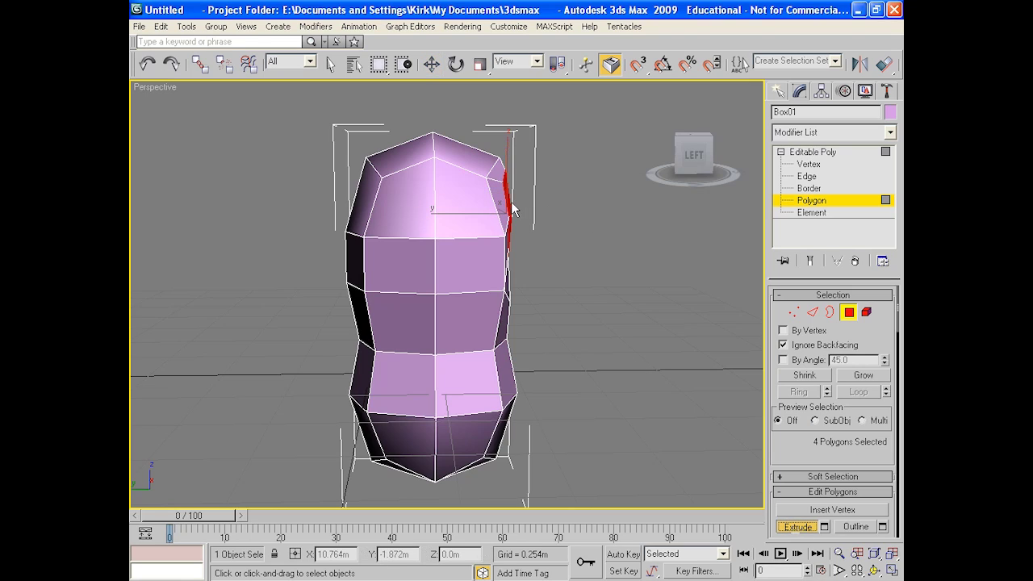
drag(511, 202, 514, 196)
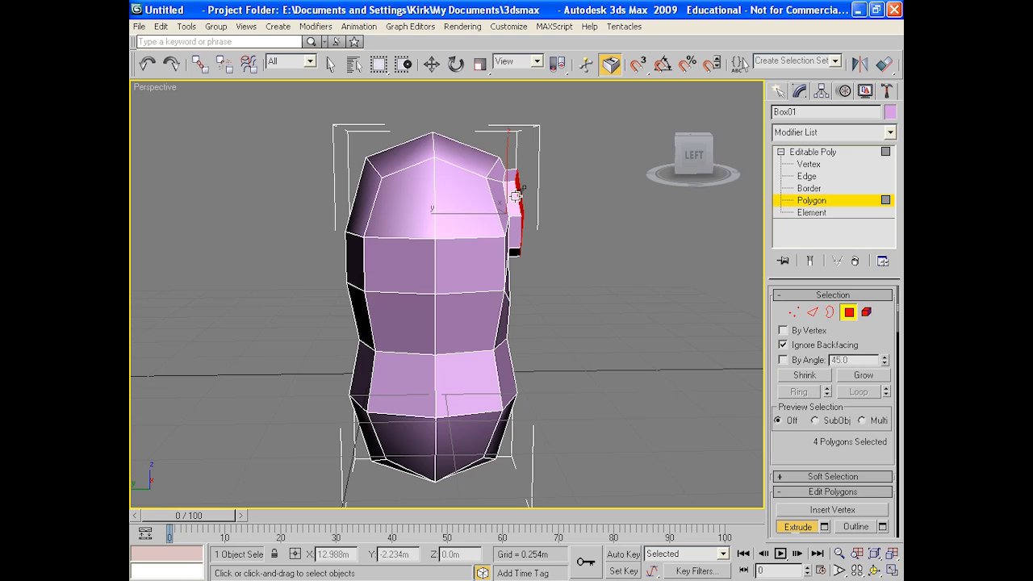
drag(515, 197, 516, 194)
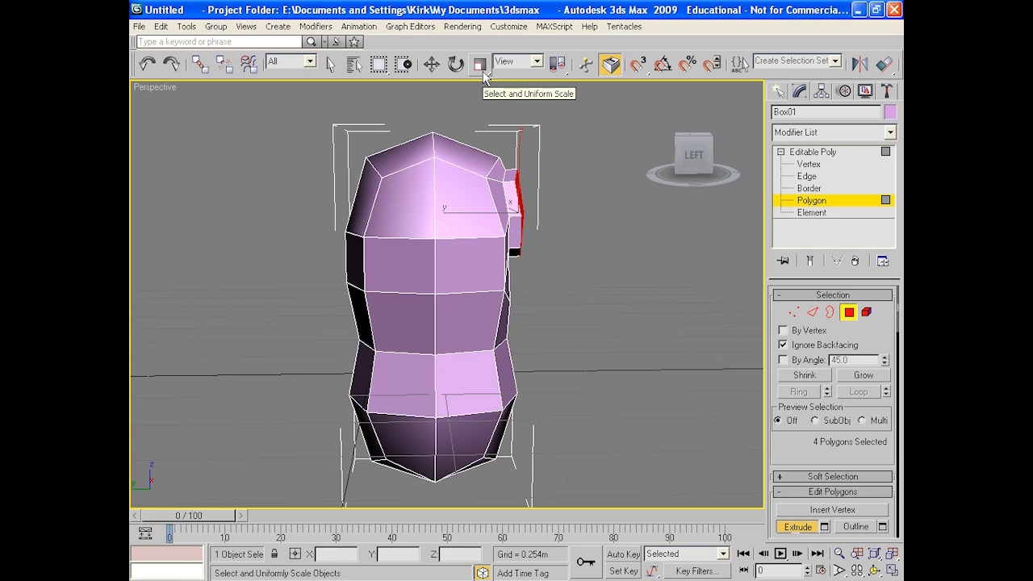
click(485, 75)
alt+middle_drag(554, 236, 498, 203)
drag(501, 198, 508, 185)
alt+middle_drag(549, 226, 590, 203)
Step: Extrude the arm end further outward and shrink its end faces toward their centre
click(798, 526)
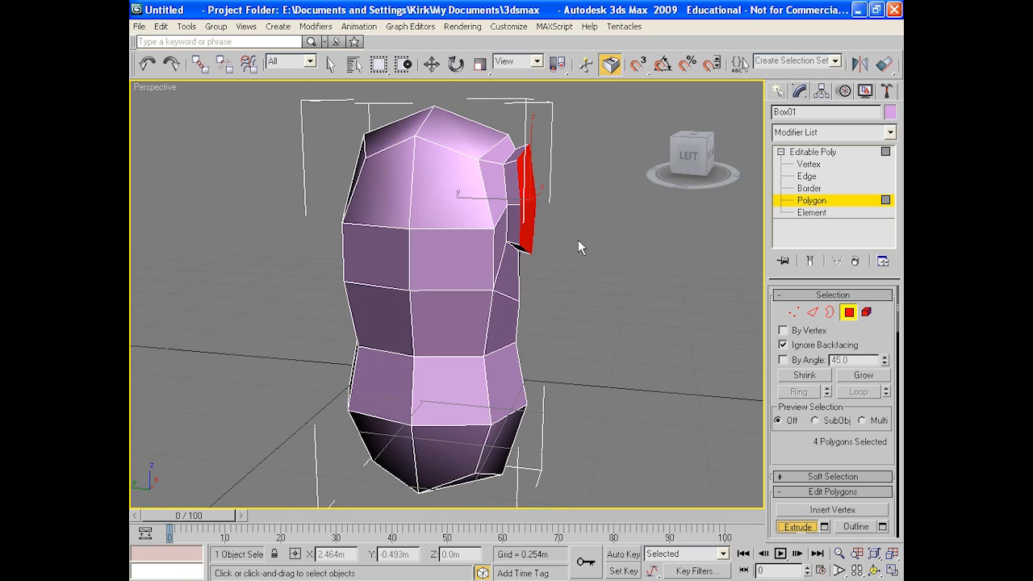
drag(525, 180, 596, 129)
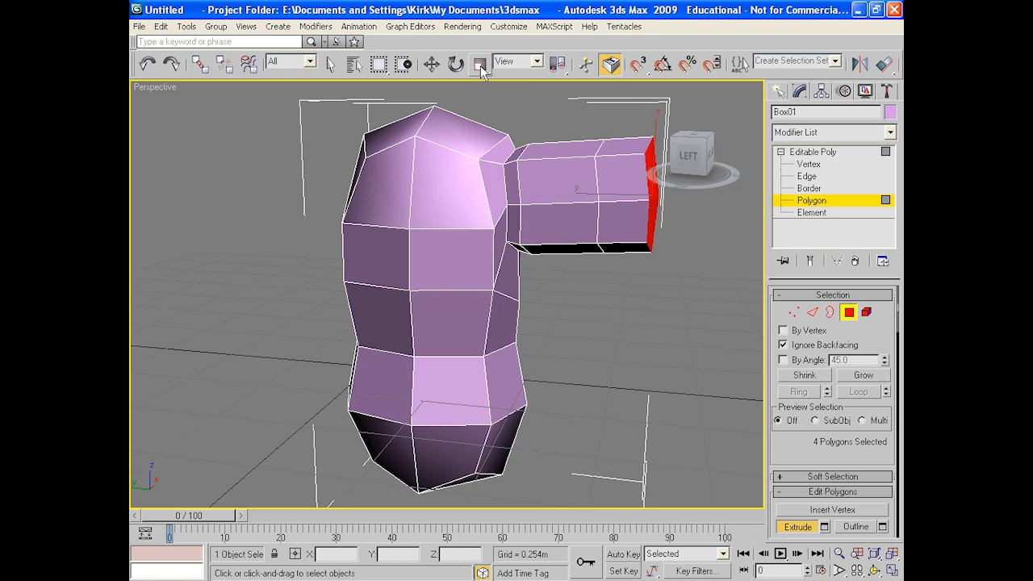
click(481, 67)
alt+middle_drag(616, 270, 523, 272)
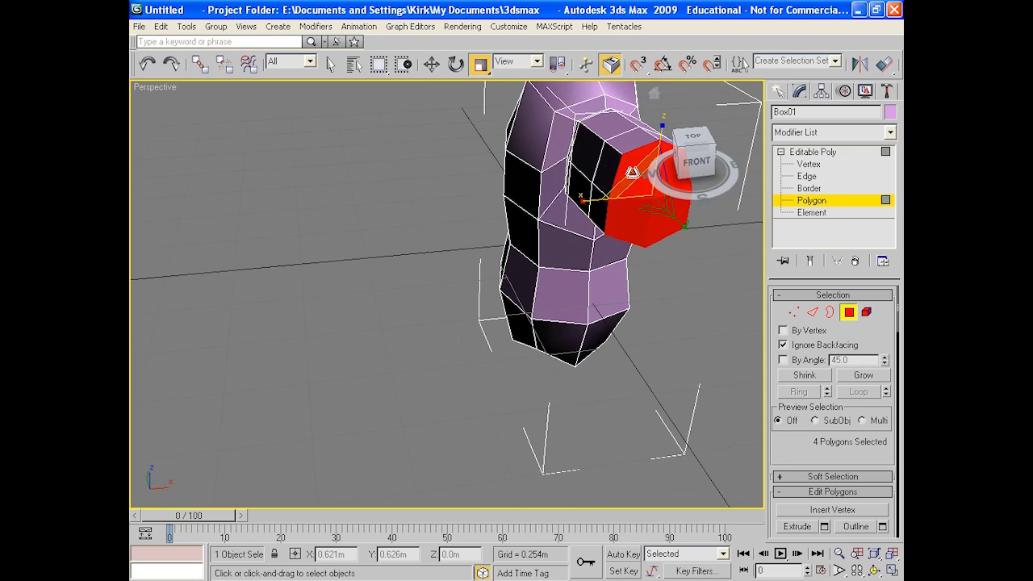
drag(632, 173, 618, 201)
alt+middle_drag(618, 201, 563, 267)
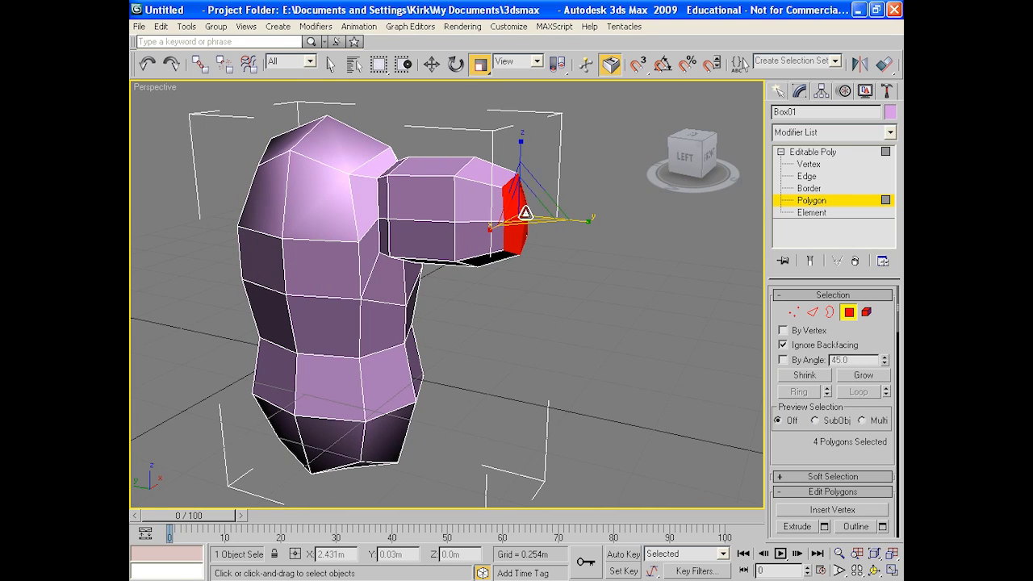
Step: Extrude a new arm section, stretch its end taller and thinner, and nudge it up
click(802, 527)
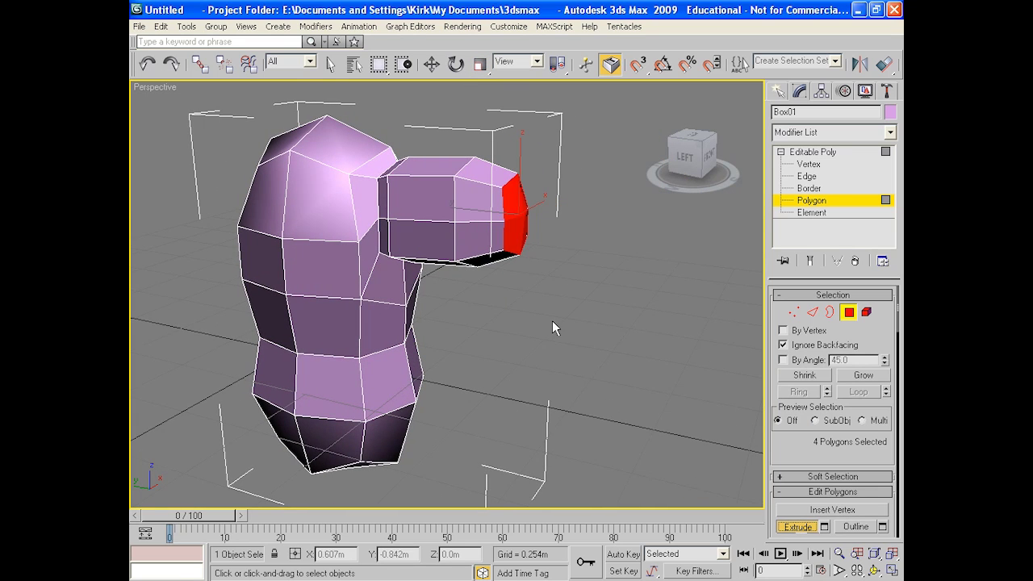
mouse_move(517, 209)
mouse_down()
mouse_move(551, 191)
mouse_move(521, 205)
mouse_up()
click(480, 65)
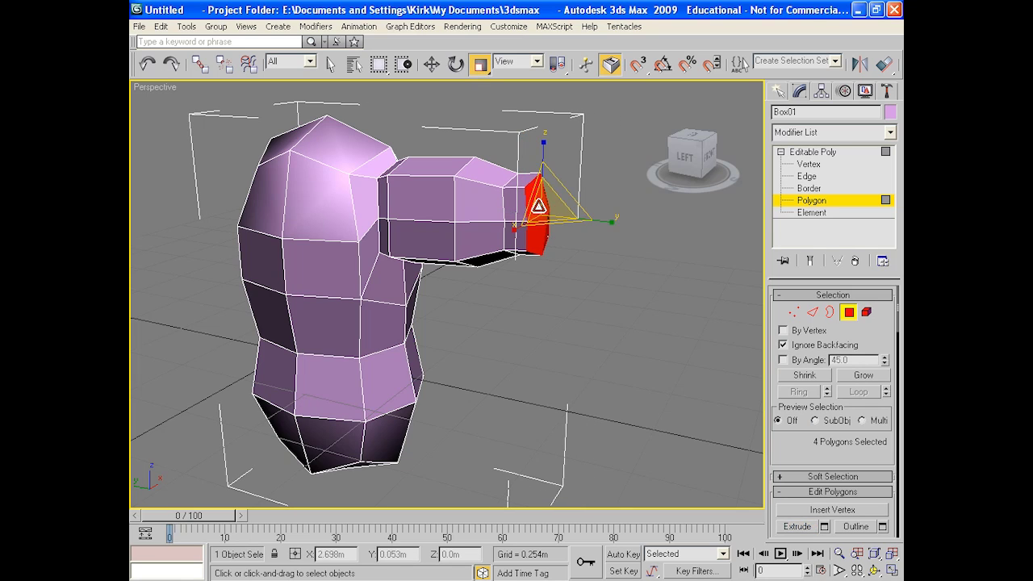
drag(548, 149, 546, 131)
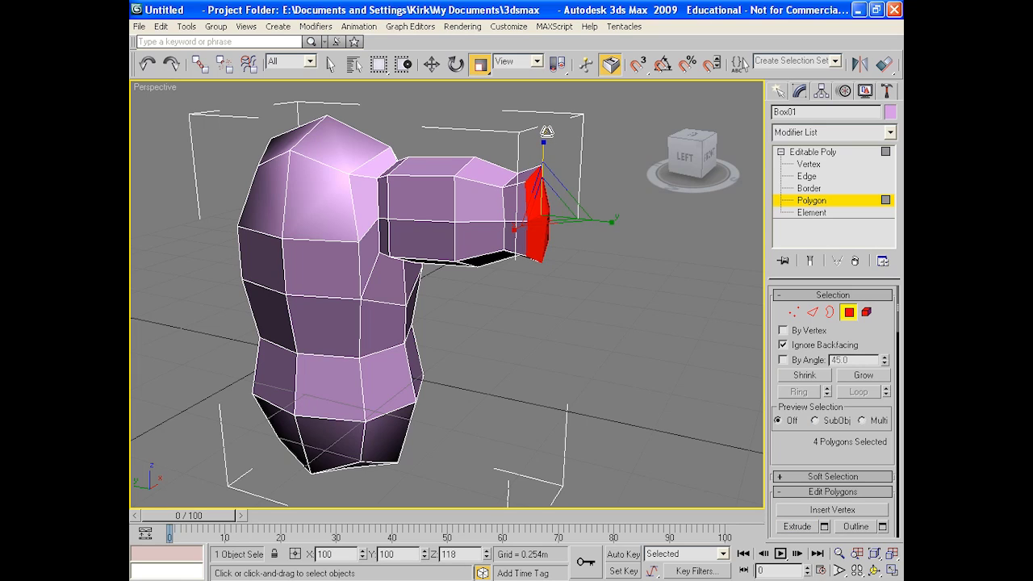
key(w)
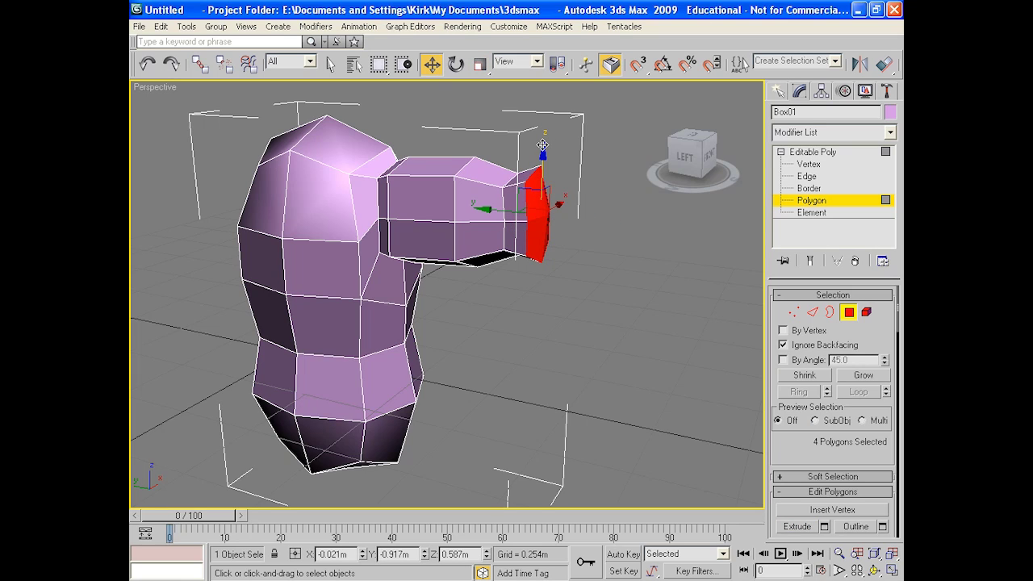
drag(544, 152, 543, 139)
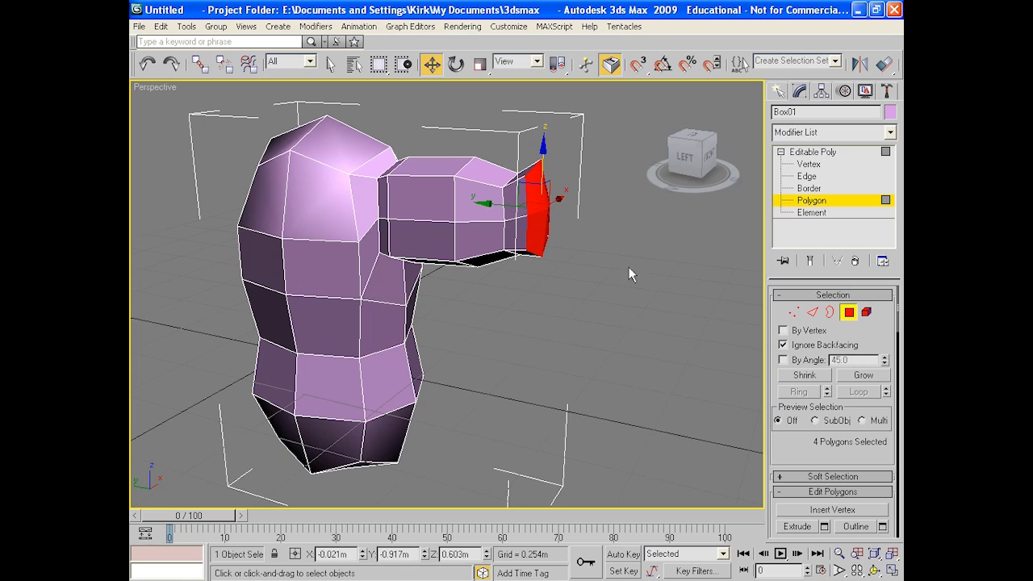
Step: Extrude another arm section and scale its end face down to 66%
click(793, 529)
drag(535, 196, 524, 160)
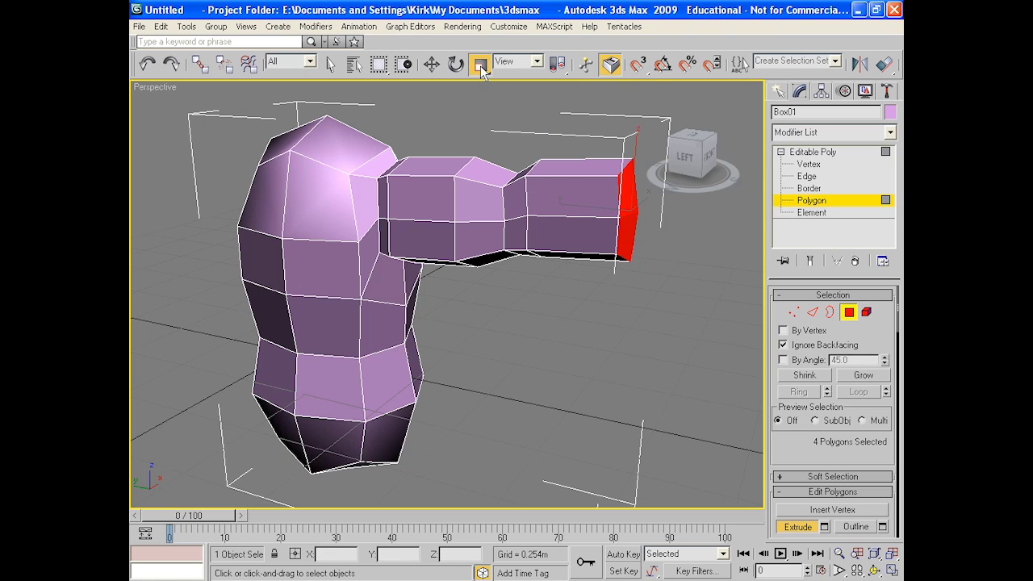
click(479, 64)
alt+middle_drag(616, 244, 583, 221)
drag(609, 197, 618, 239)
alt+middle_drag(619, 239, 651, 240)
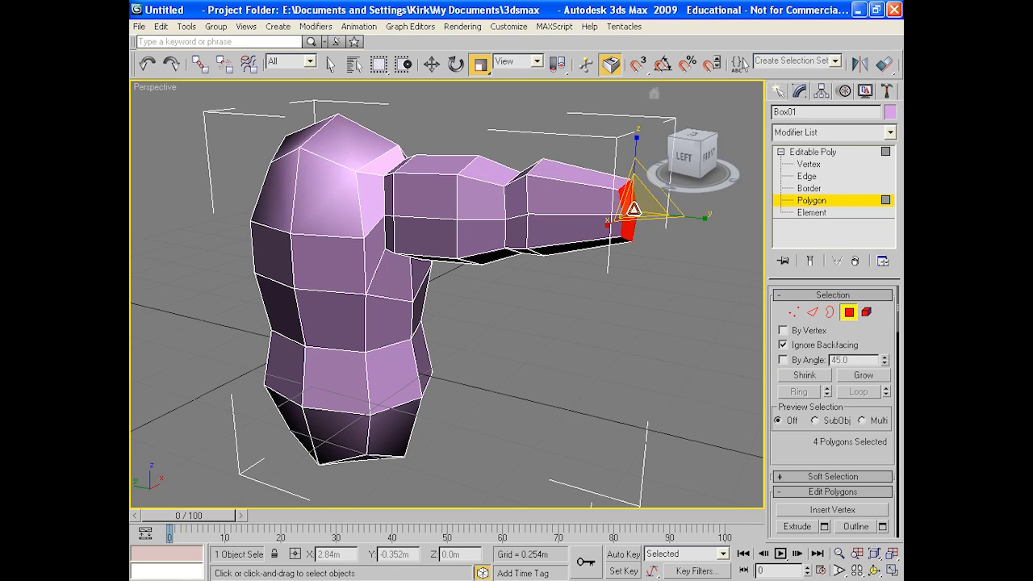
Step: Extrude a short arm section and shrink its end uniformly into a wrist
click(796, 527)
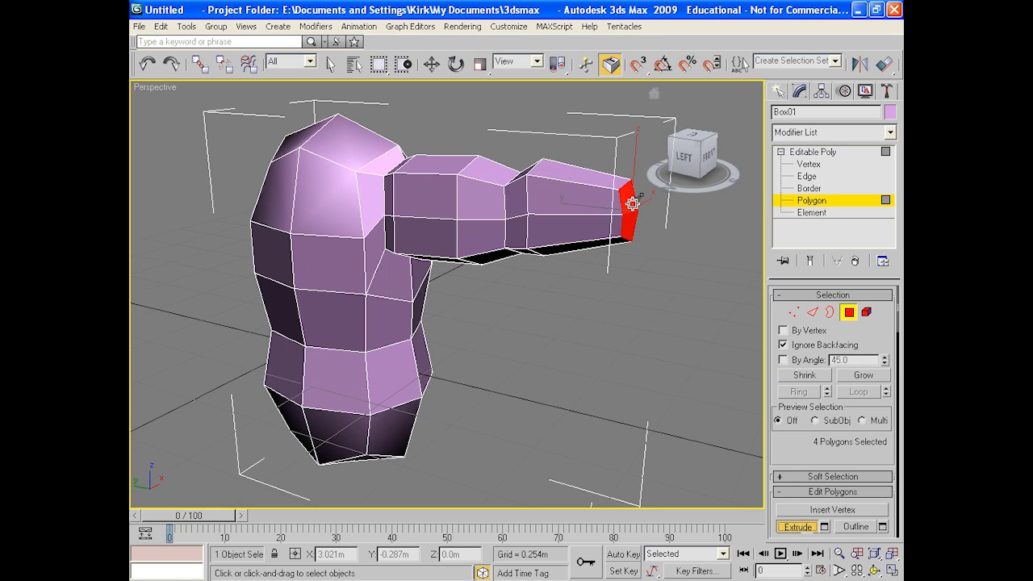
drag(630, 201, 631, 201)
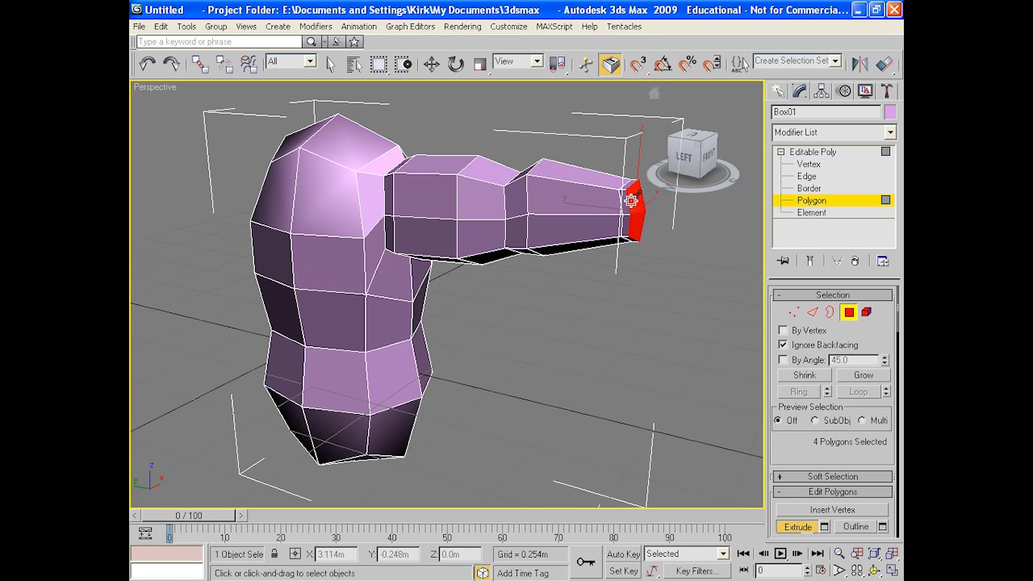
click(479, 63)
alt+middle_drag(670, 266, 608, 275)
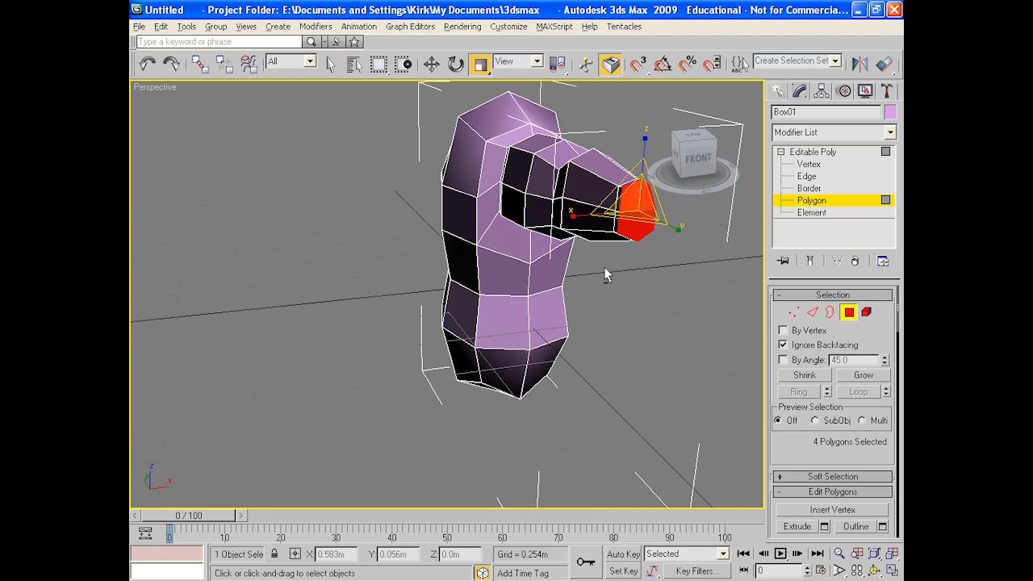
drag(613, 193, 584, 217)
alt+middle_drag(616, 272, 698, 318)
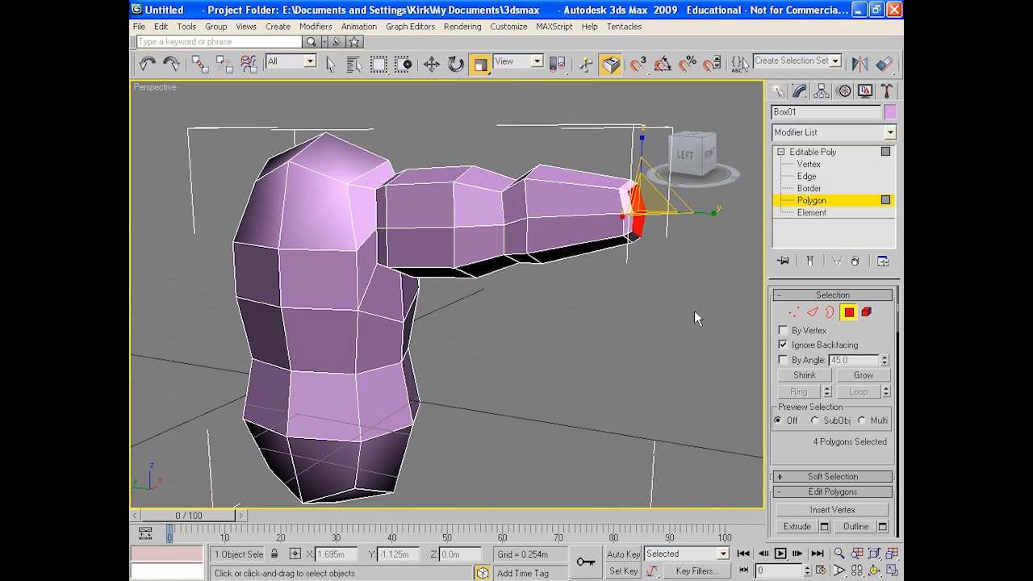
Step: Extrude the end faces again, enlarge them slightly, and nudge them upward
click(799, 526)
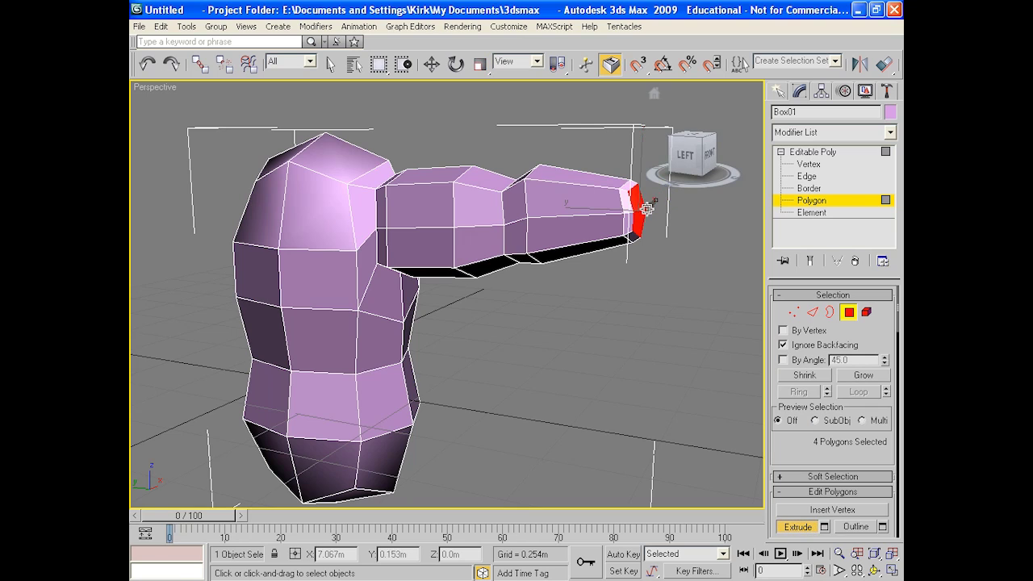
drag(647, 209, 643, 204)
scroll(588, 307, up, 3)
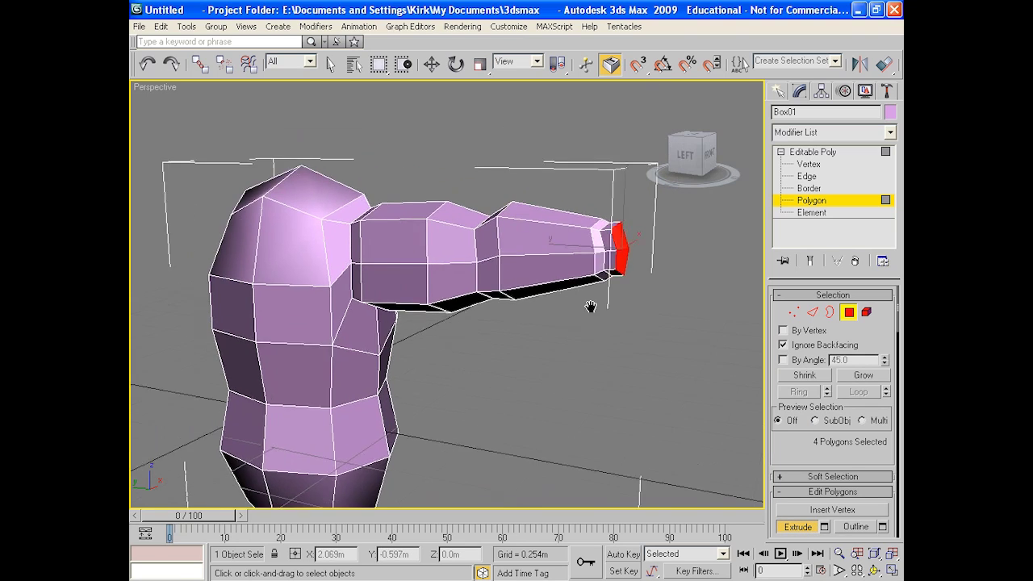
click(480, 65)
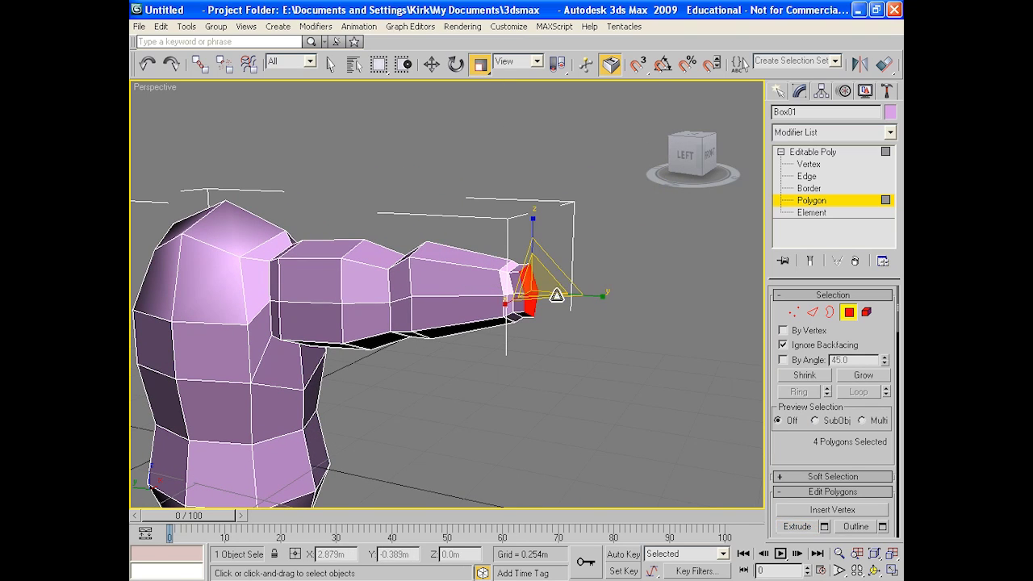
alt+middle_drag(568, 322, 546, 334)
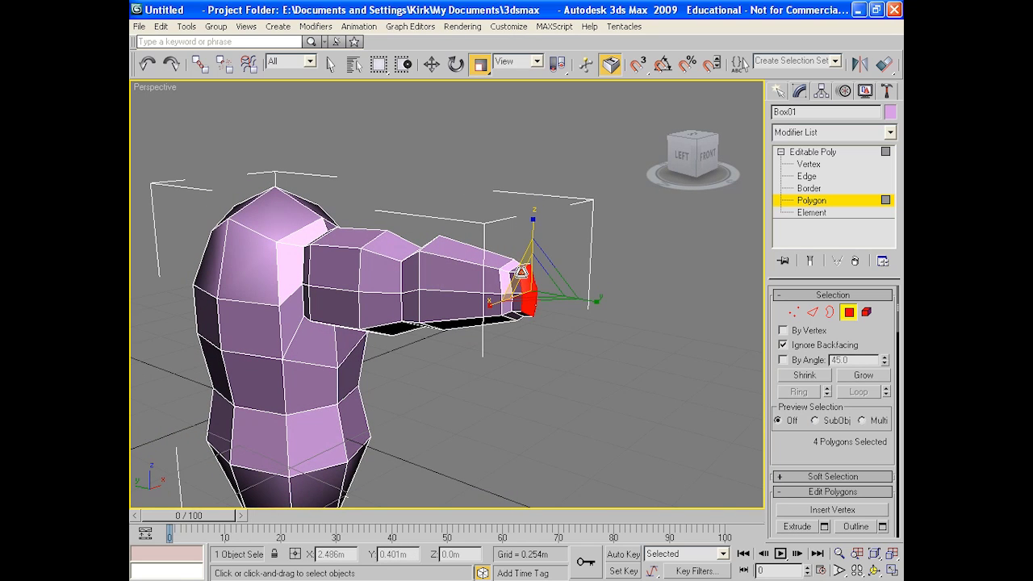
drag(521, 273, 522, 250)
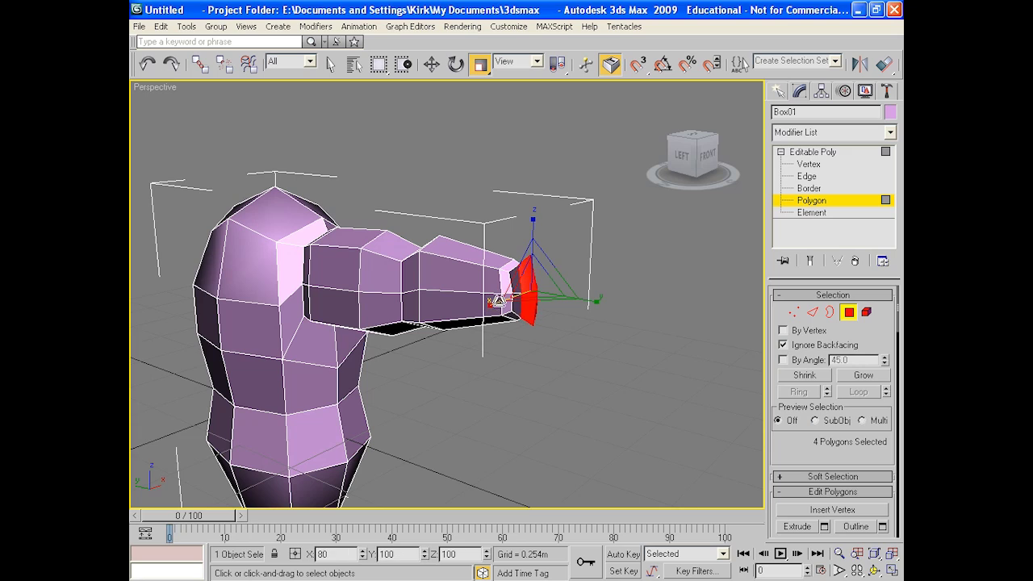
click(432, 64)
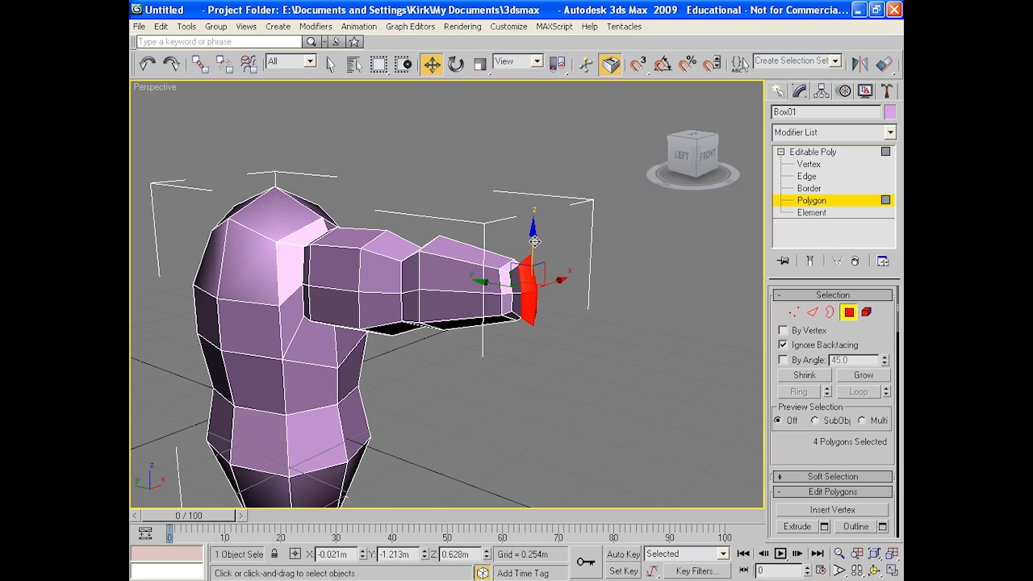
drag(534, 232, 539, 231)
alt+middle_drag(539, 230, 581, 322)
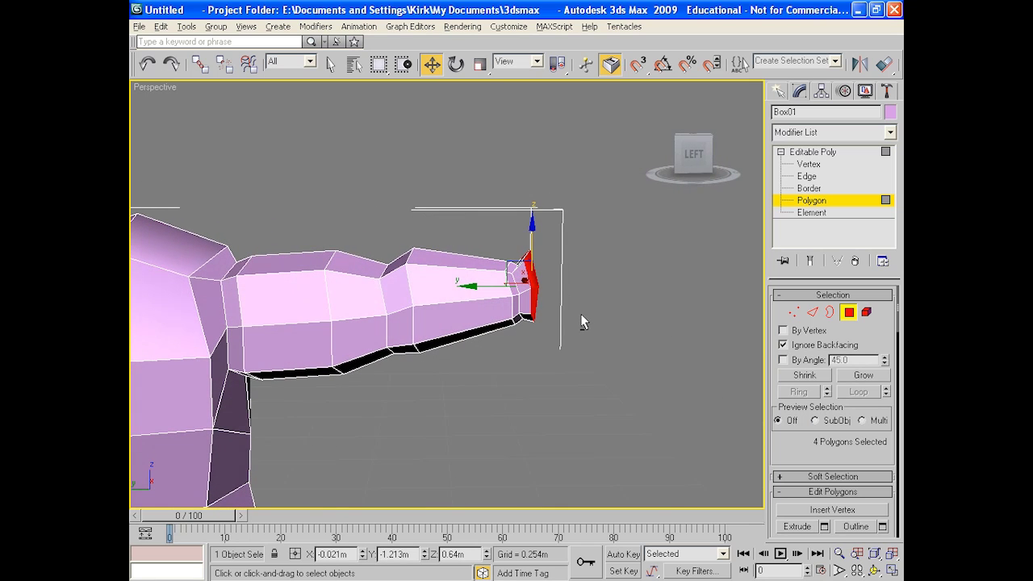
Step: Narrow the end faces to 79% on Y and extrude a long hand section
click(480, 65)
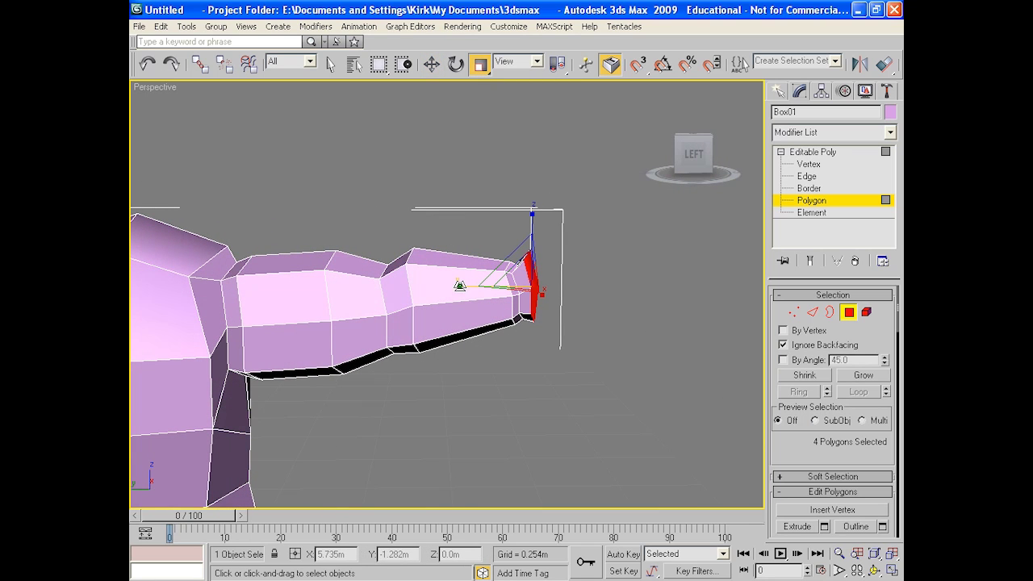
drag(460, 286, 486, 287)
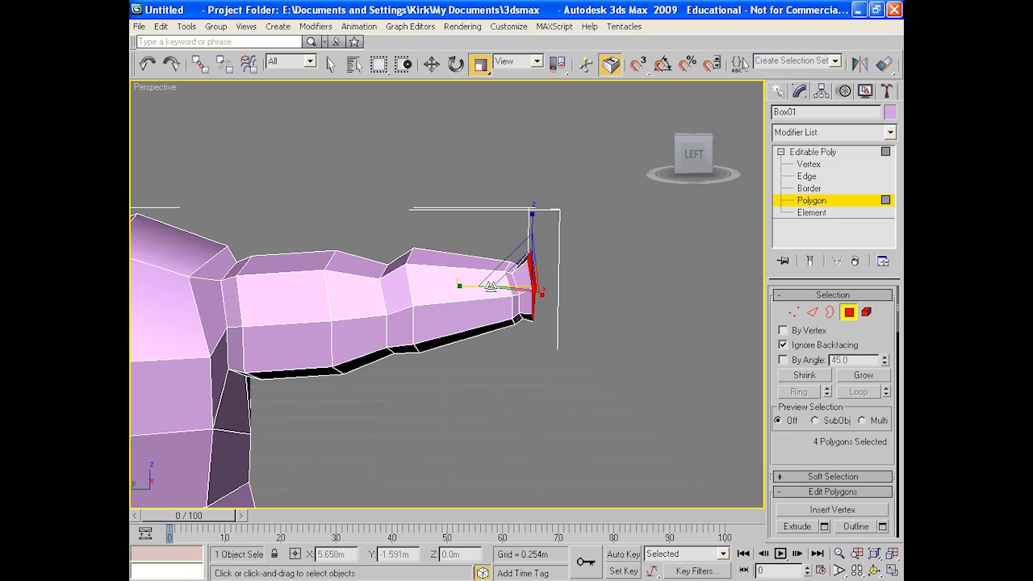
click(809, 526)
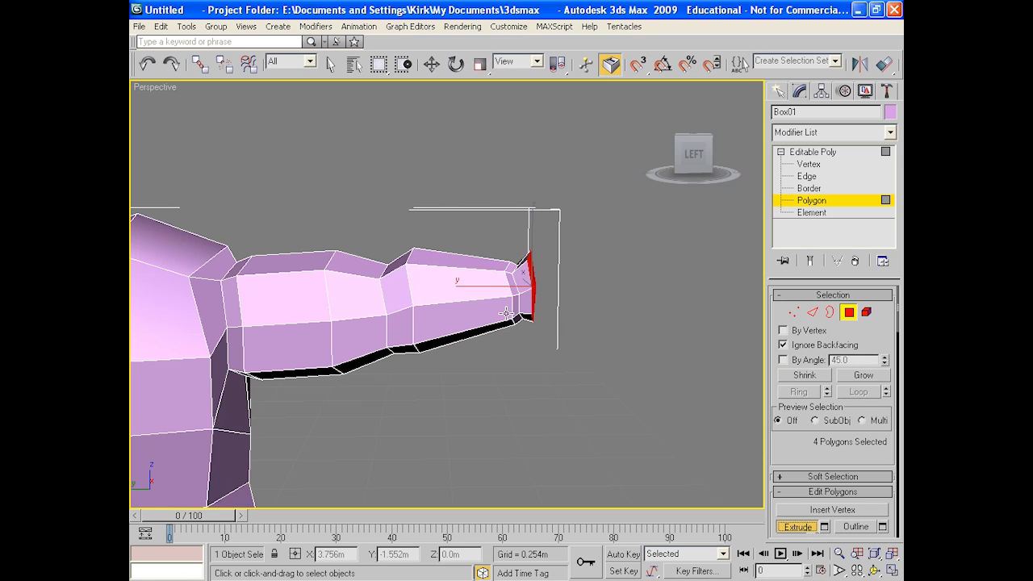
scroll(495, 309, up, 3)
middle_drag(496, 309, 369, 309)
scroll(375, 291, up, 3)
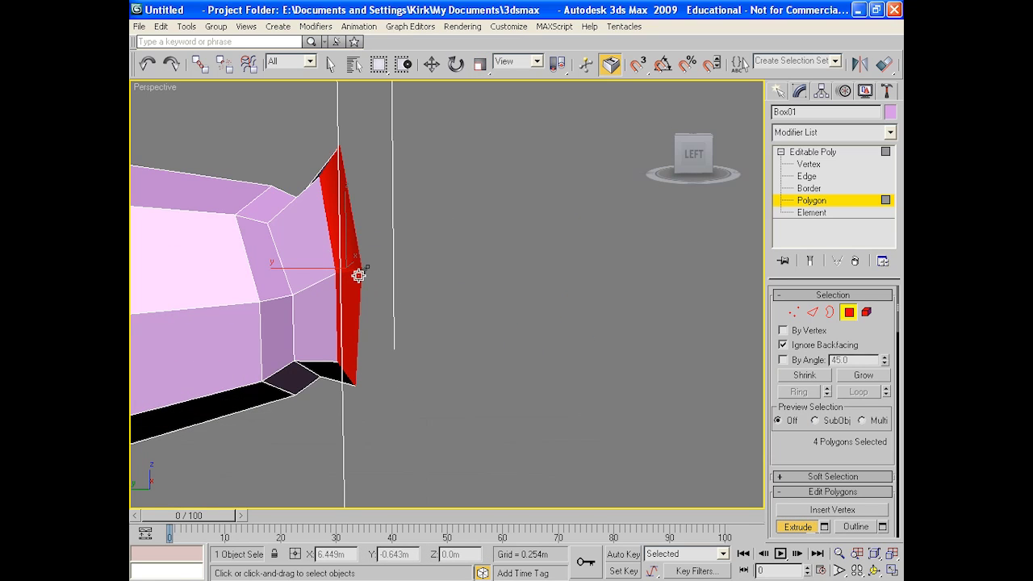
drag(358, 275, 396, 263)
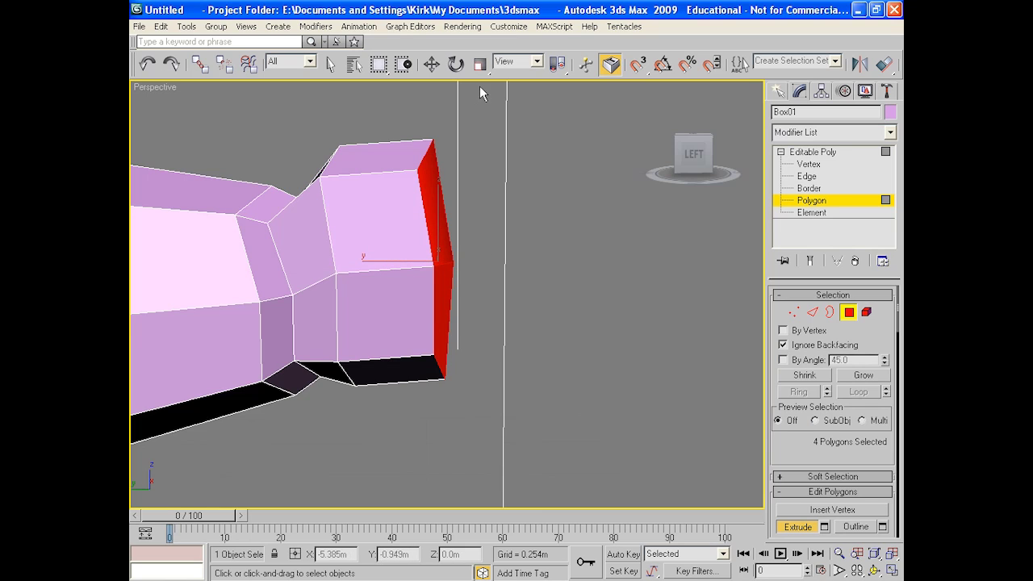
Step: Deselect the end faces and frame the whole figure in the view
click(526, 288)
scroll(522, 281, down, 3)
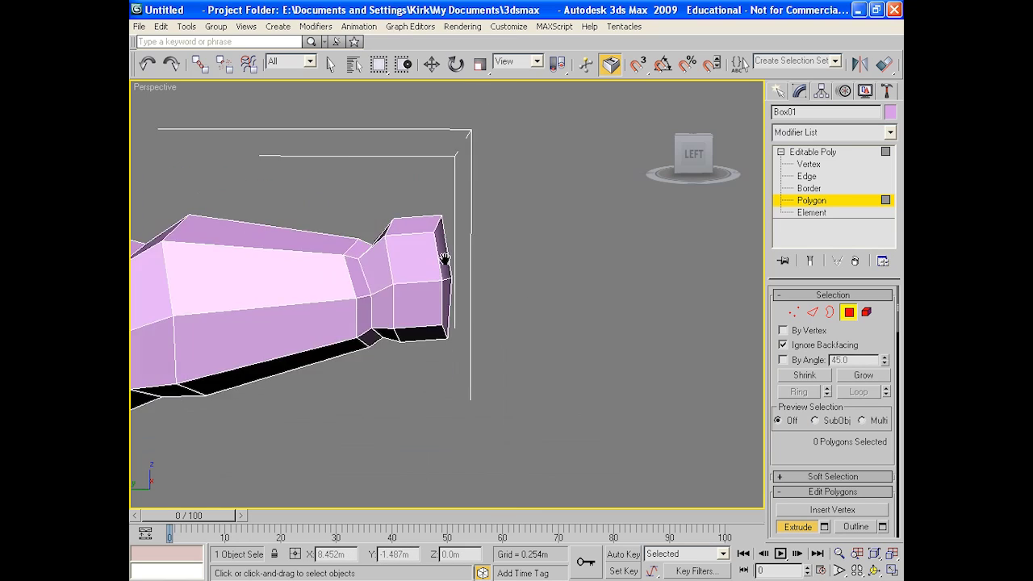
middle_drag(480, 255, 507, 255)
middle_drag(581, 296, 627, 249)
Step: Add a NURMS MeshSmooth (1 iteration) above Editable Poly and leave its vertex sub-level
click(868, 152)
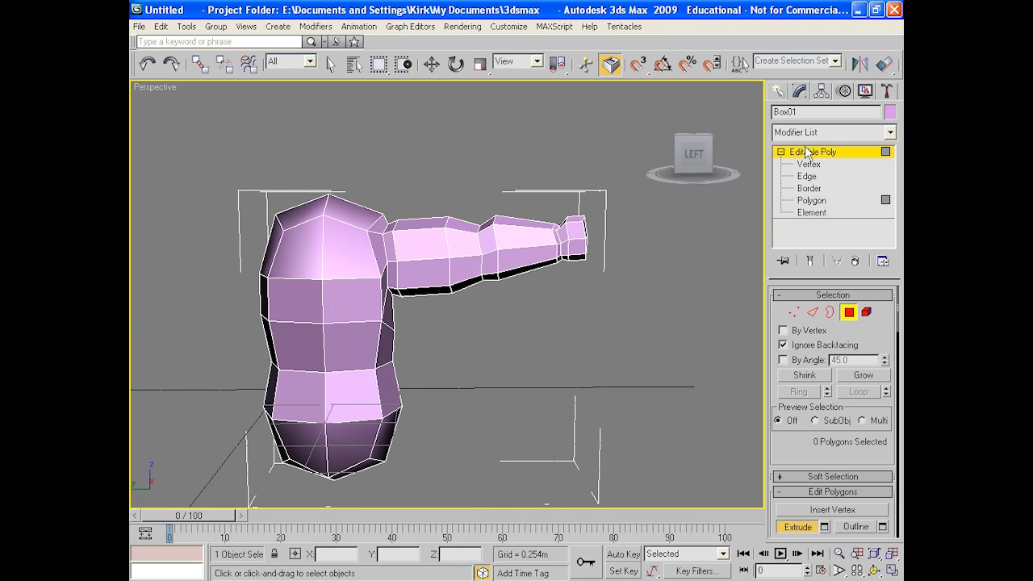
click(890, 134)
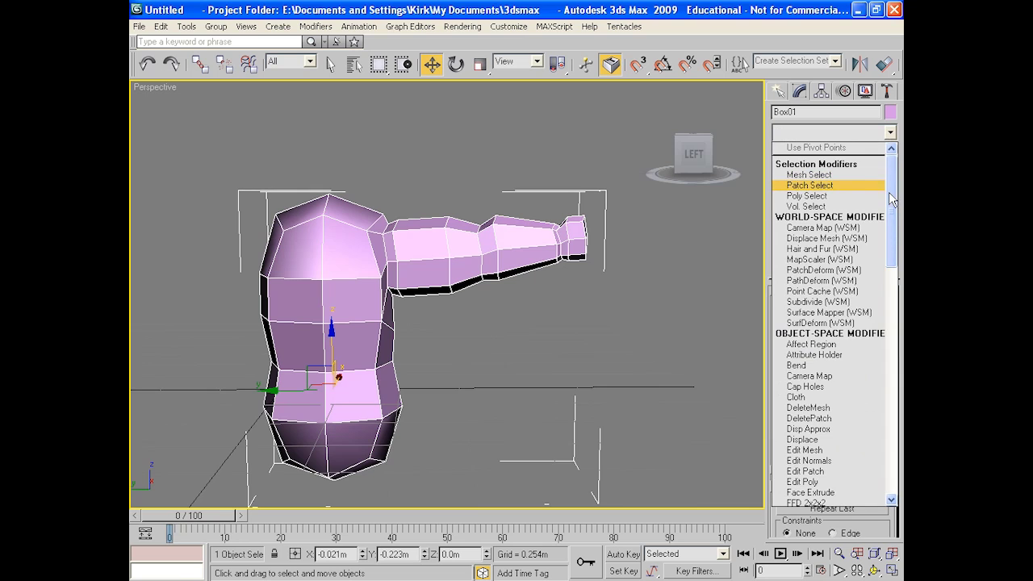
drag(892, 195, 901, 315)
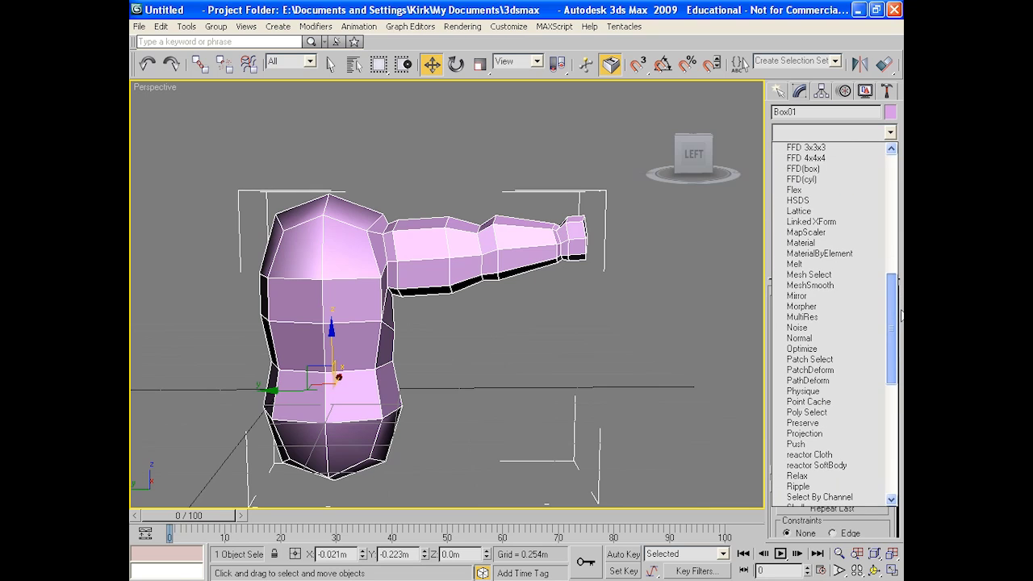
click(866, 285)
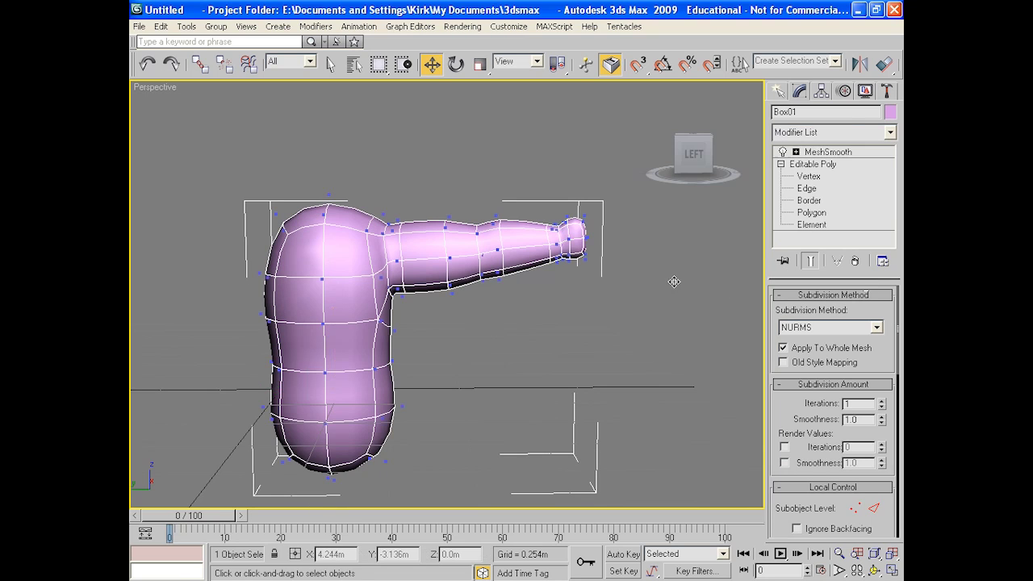
key(1)
middle_drag(531, 318, 526, 314)
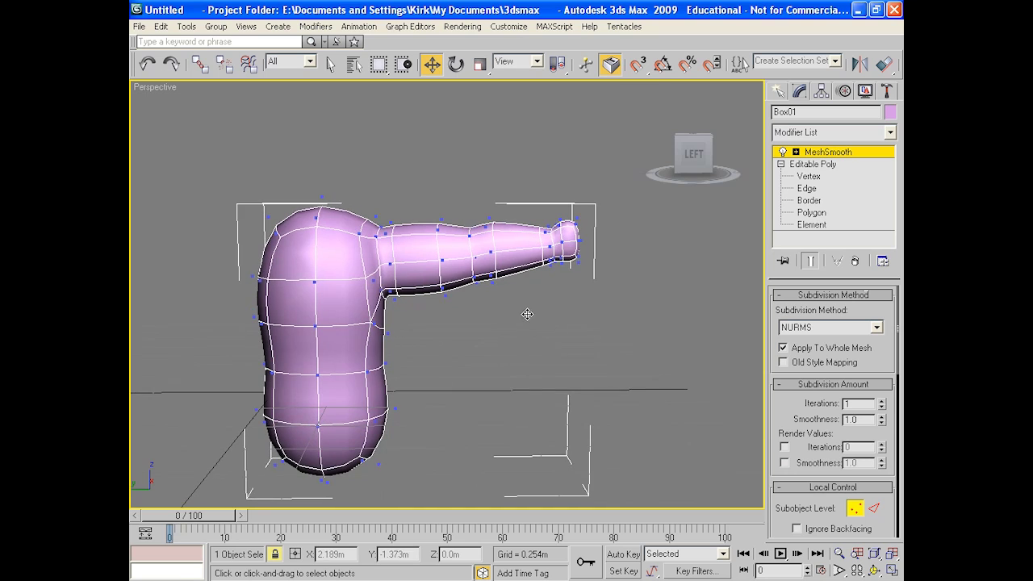
click(796, 152)
click(823, 151)
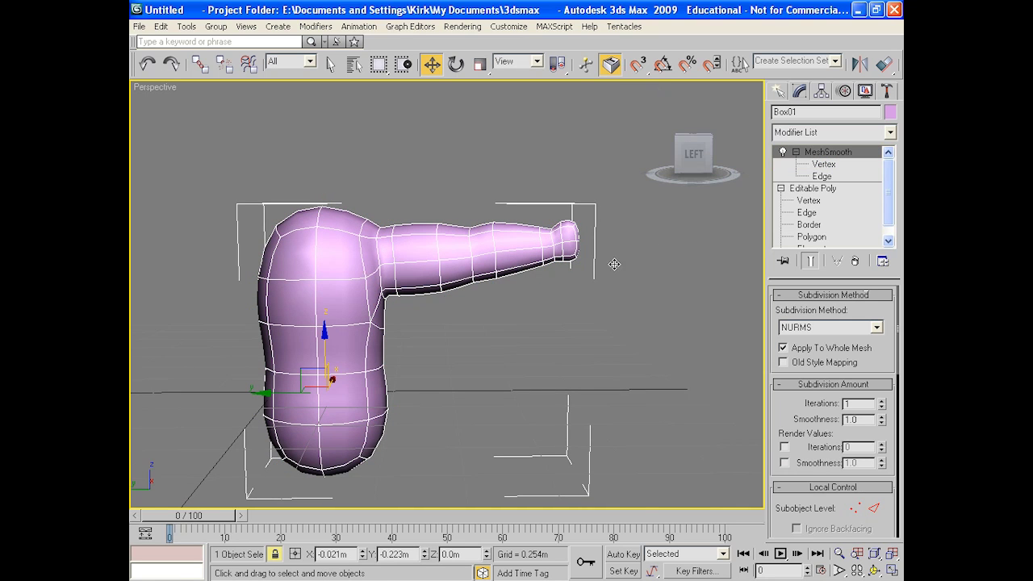
mouse_move(571, 295)
alt+middle_down()
mouse_move(597, 275)
mouse_move(570, 308)
mouse_move(577, 297)
alt+middle_up()
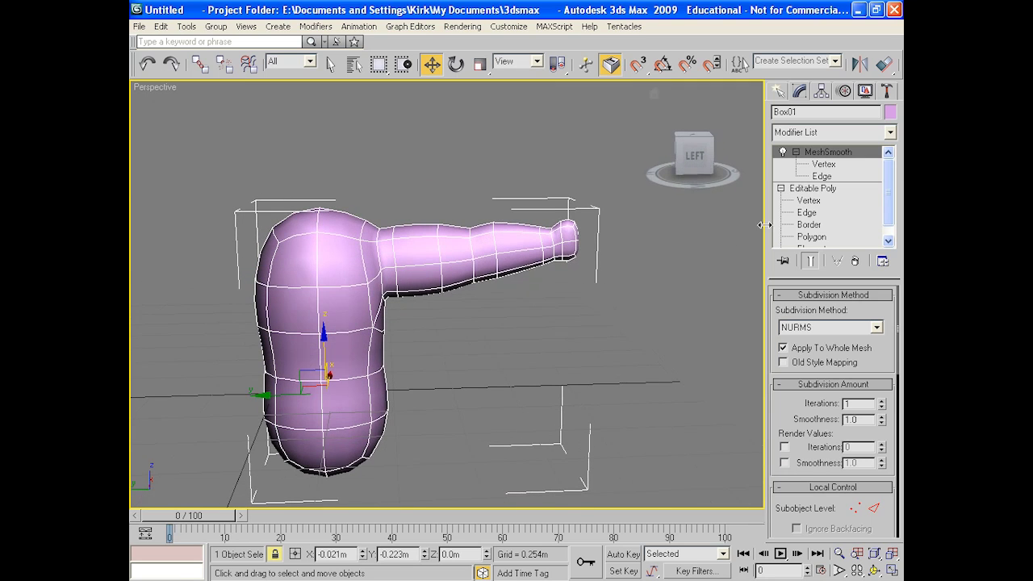
Step: Raise the arm's lower vertices on the Editable Poly to flatten its underside
click(811, 201)
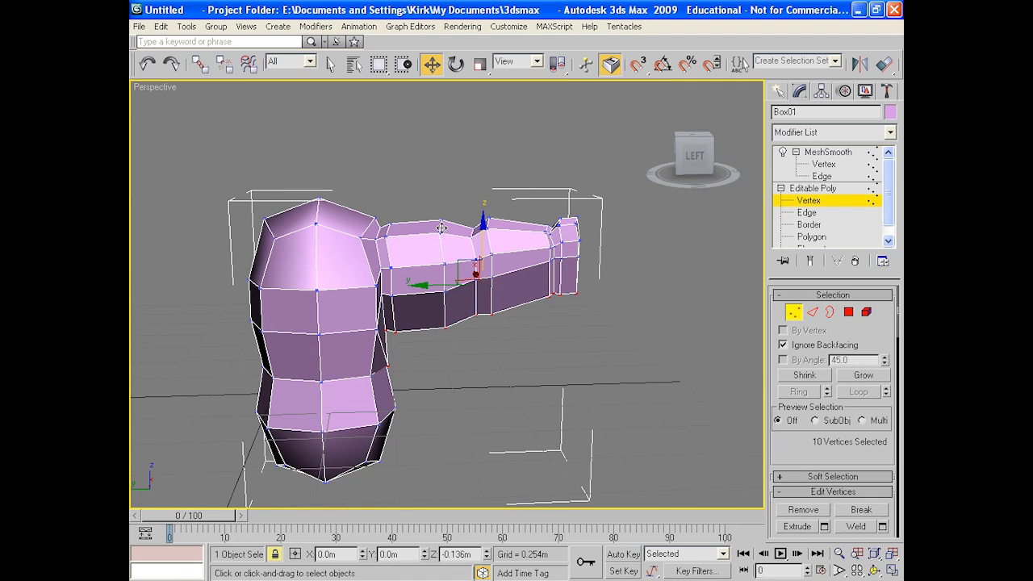
drag(441, 227, 449, 185)
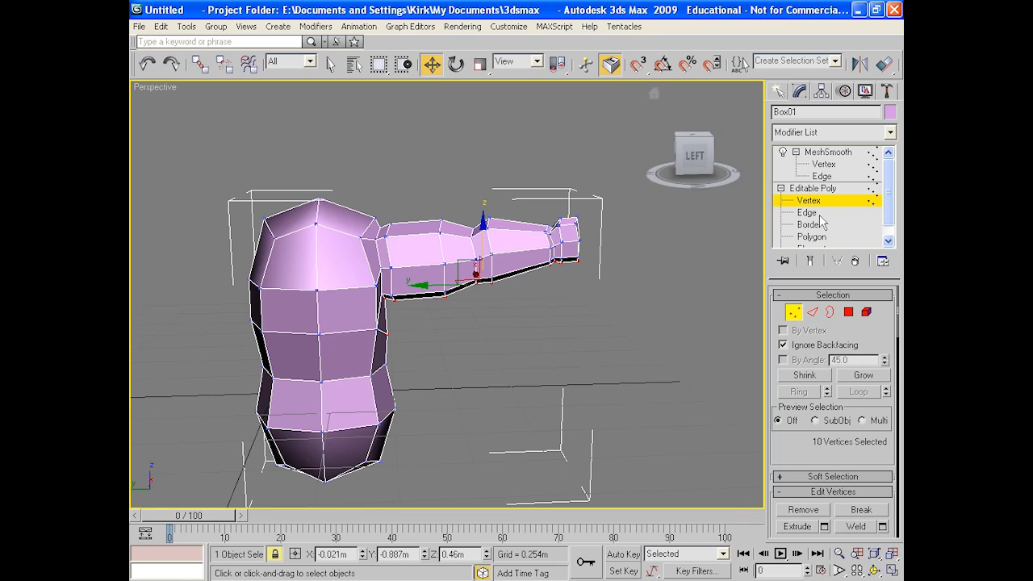
click(331, 64)
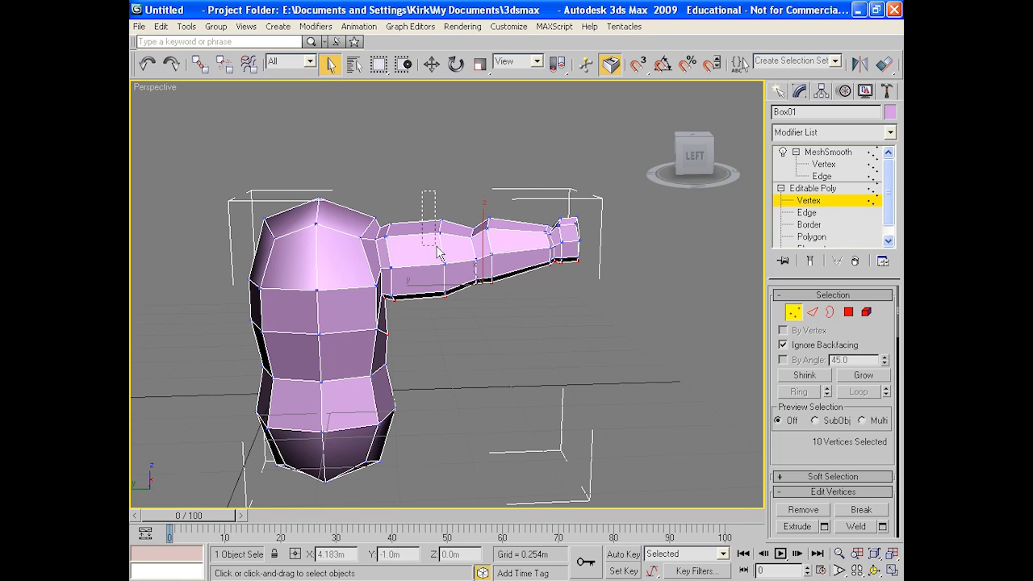
Step: Select the two vertices on the arm's neck and nudge them slightly upward
drag(432, 224, 460, 244)
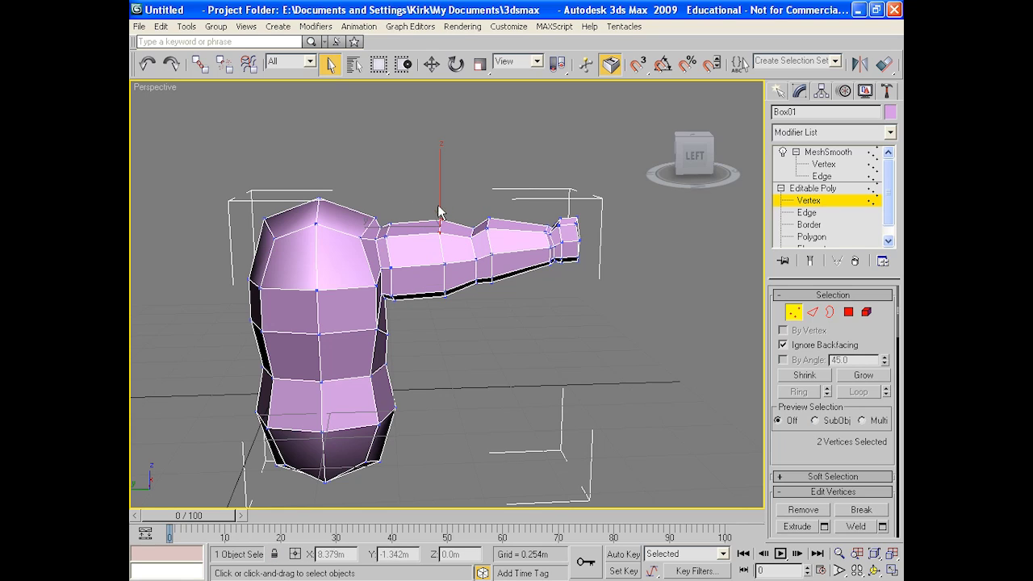
key(w)
drag(440, 167, 441, 162)
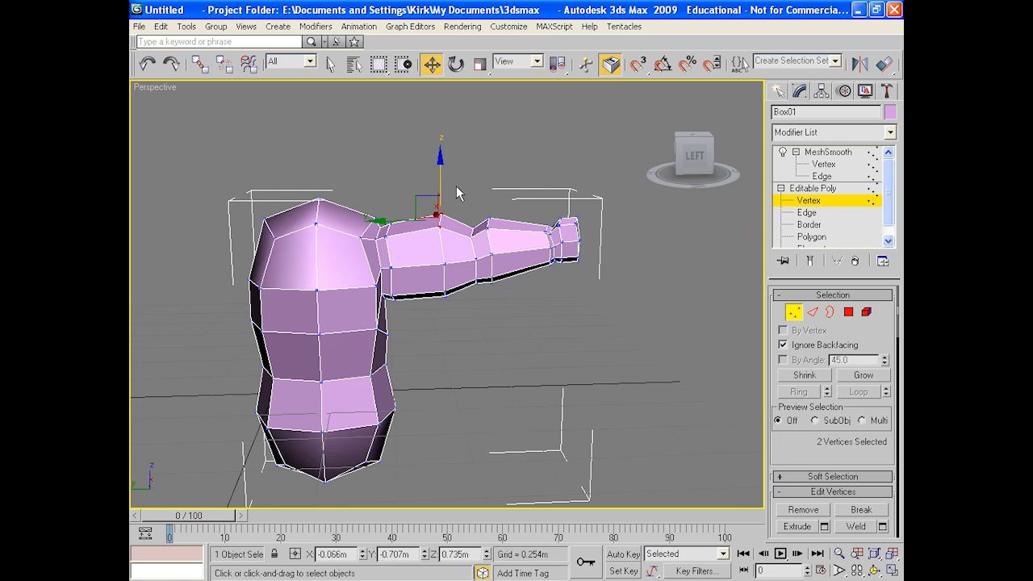
Step: Scale the ring of ten neck vertices to about 91%, then deselect and show MeshSmooth
drag(501, 253, 531, 304)
alt+middle_drag(545, 303, 466, 310)
click(479, 65)
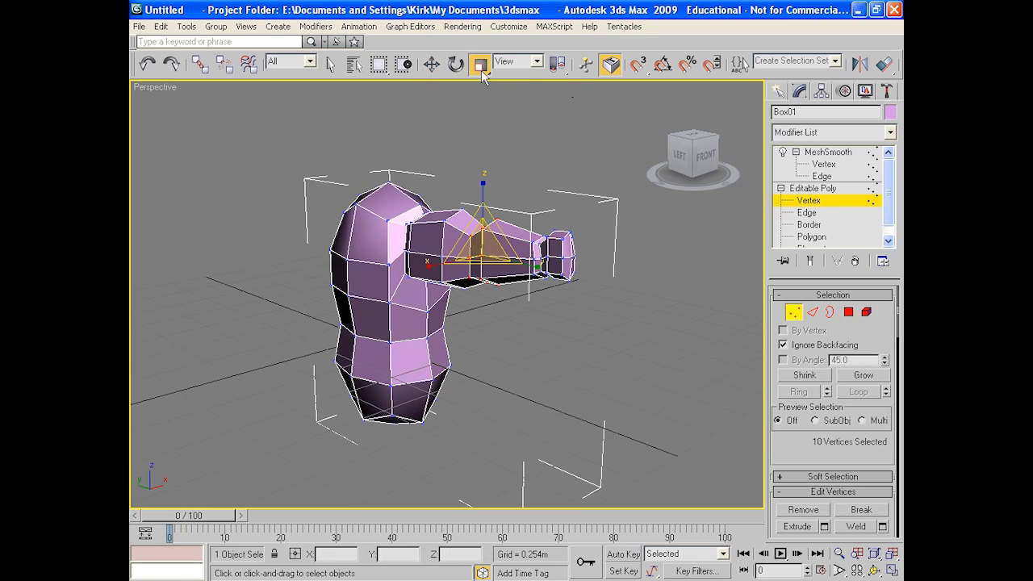
drag(478, 252, 474, 262)
alt+middle_drag(485, 329, 560, 314)
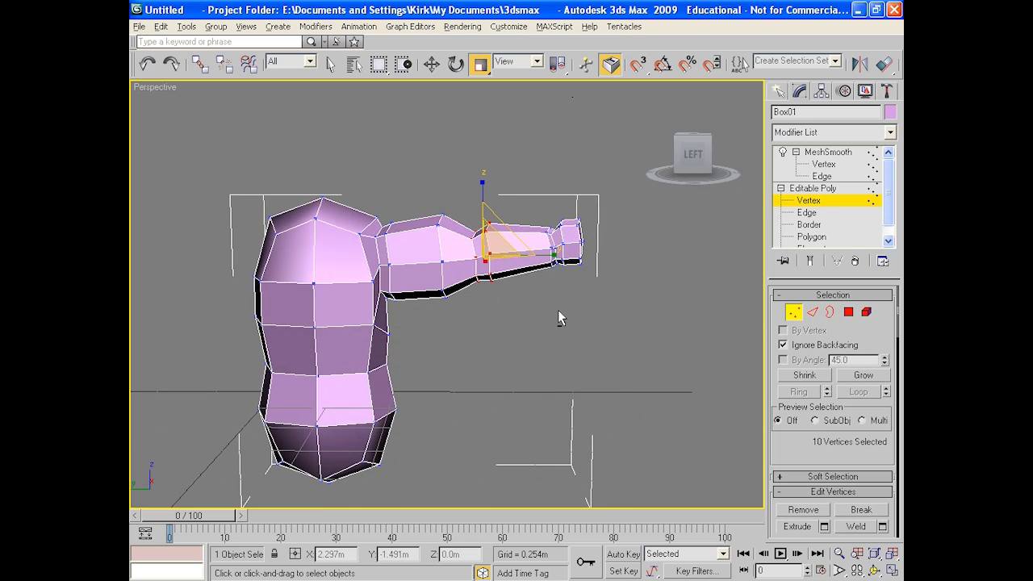
click(684, 260)
click(826, 189)
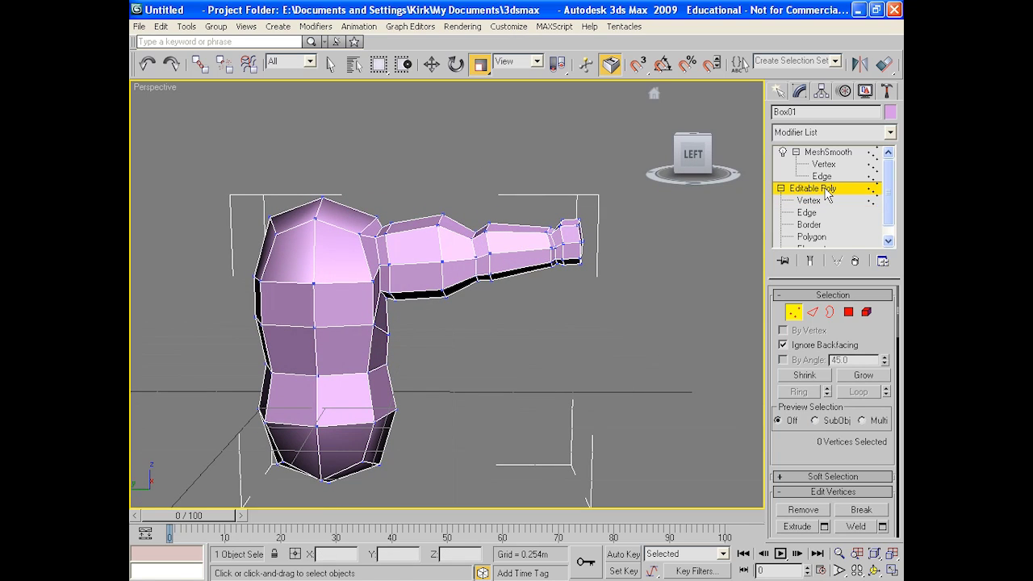
click(829, 152)
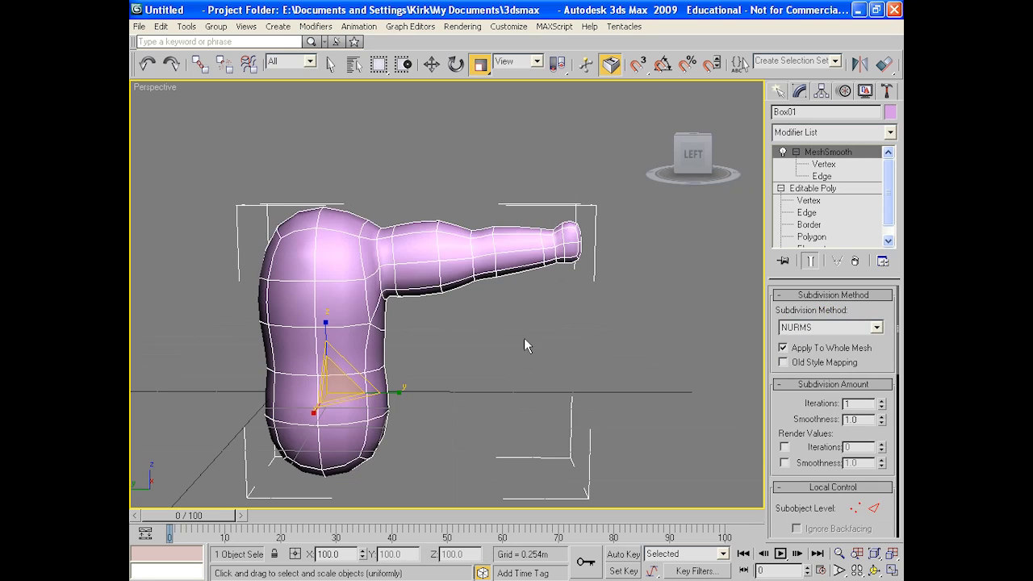
alt+middle_drag(485, 327, 521, 327)
scroll(485, 339, up, 5)
scroll(488, 336, down, 5)
scroll(521, 327, down, 2)
scroll(521, 327, up, 2)
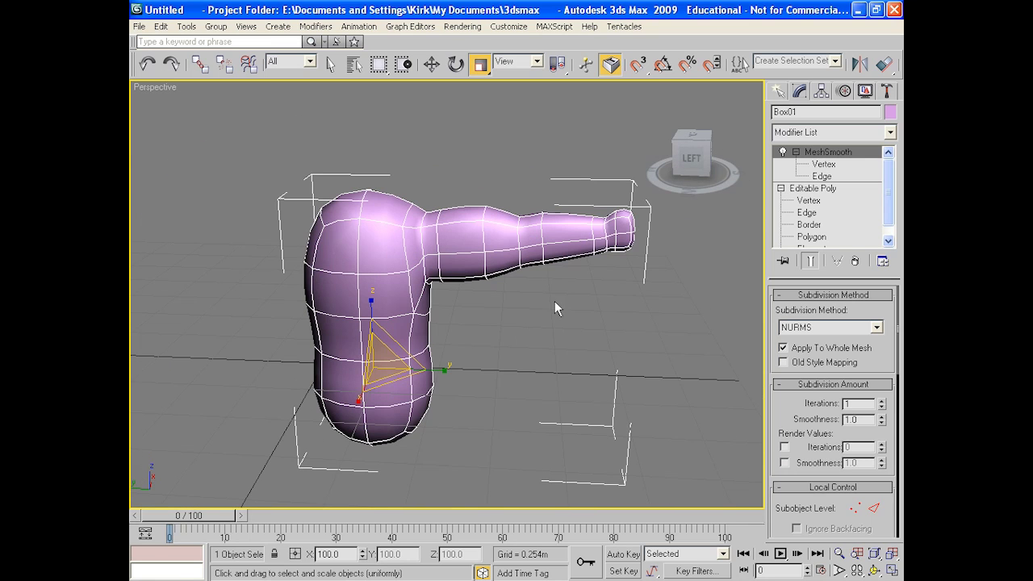
click(811, 188)
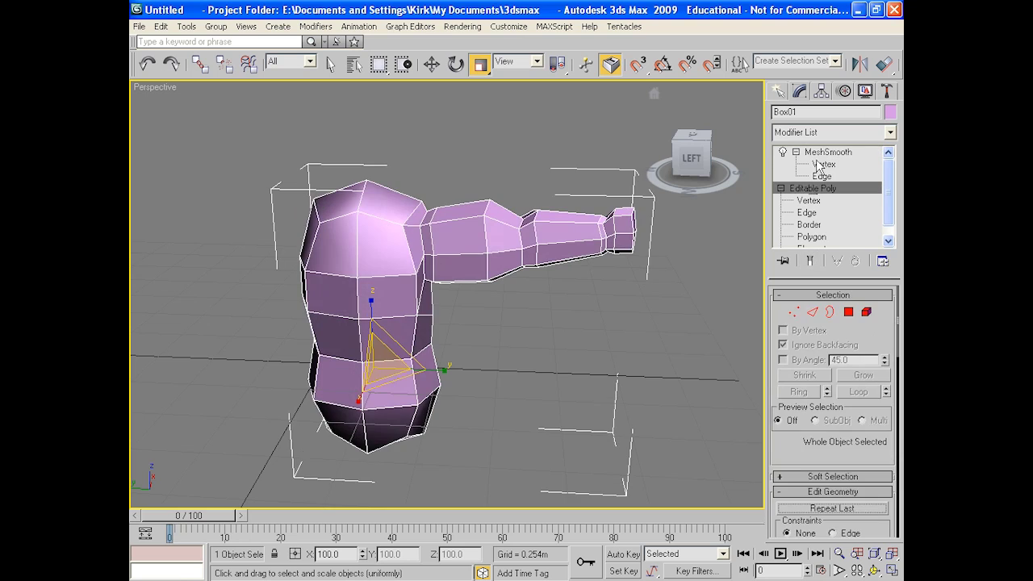
click(819, 152)
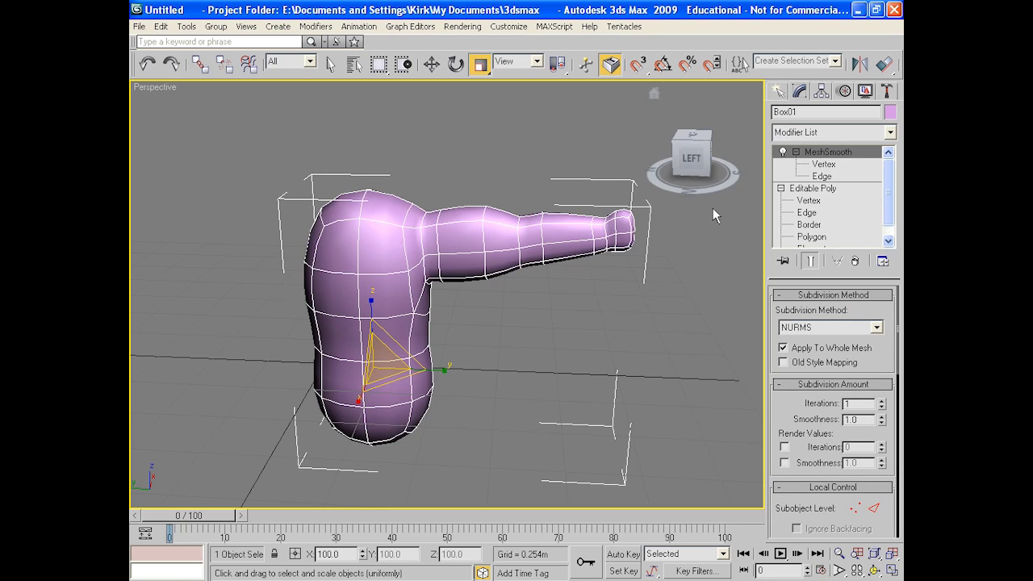
click(813, 188)
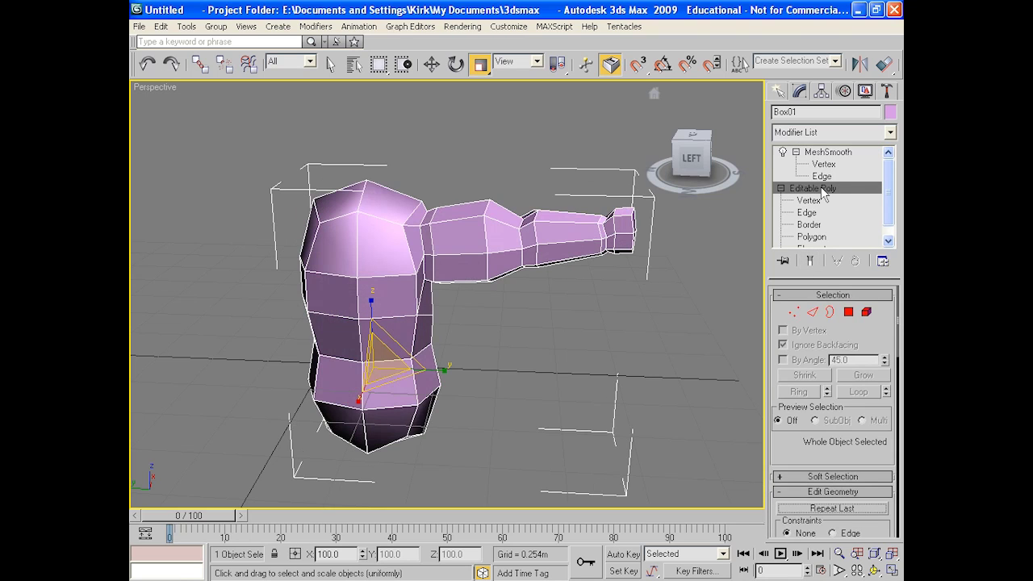
click(828, 154)
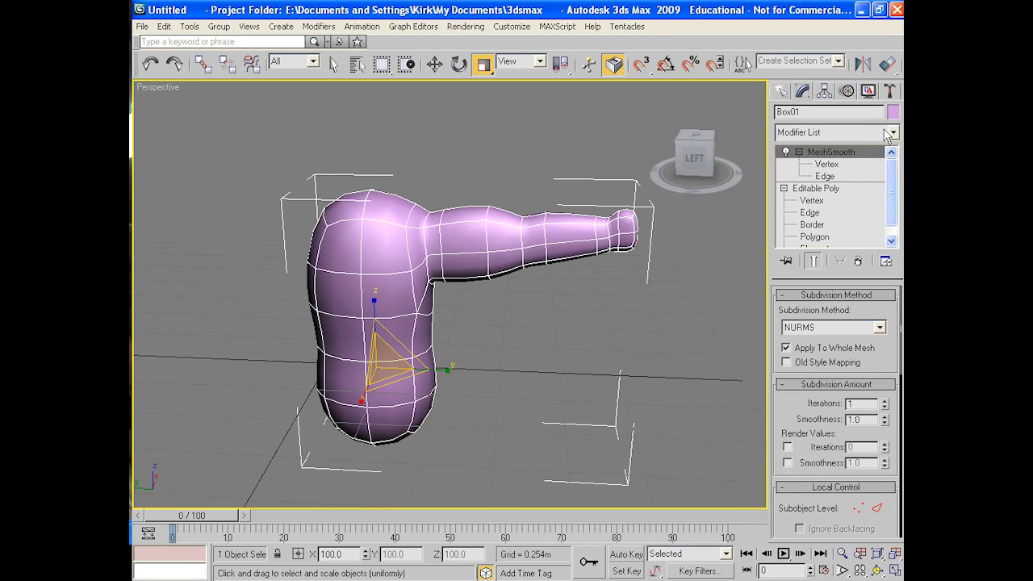
Step: Add a Symmetry modifier on top of MeshSmooth
click(893, 132)
drag(894, 186, 888, 376)
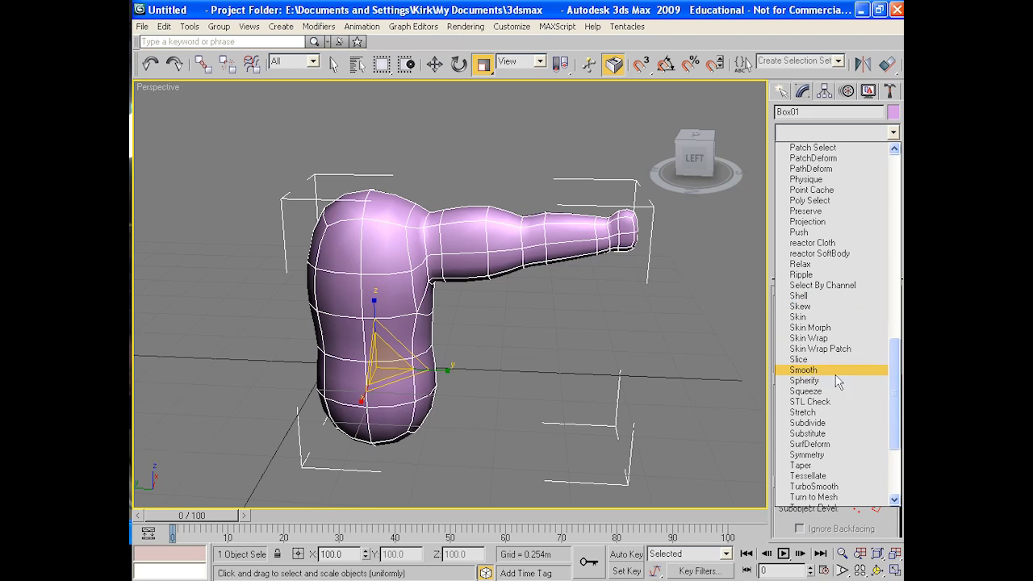
click(807, 455)
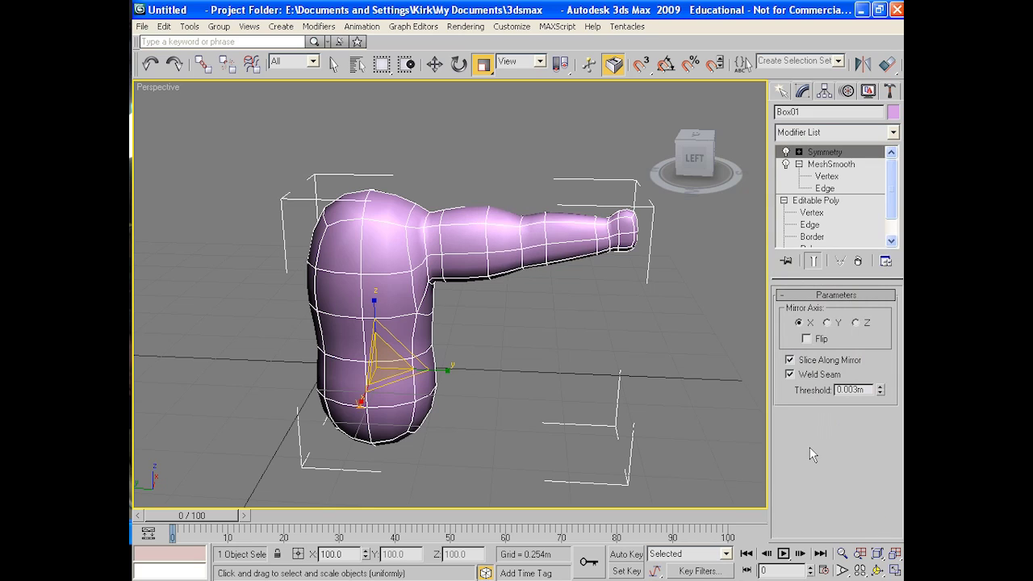
Step: Set Symmetry to mirror along Y with Flip on, and activate its Mirror gizmo
click(799, 152)
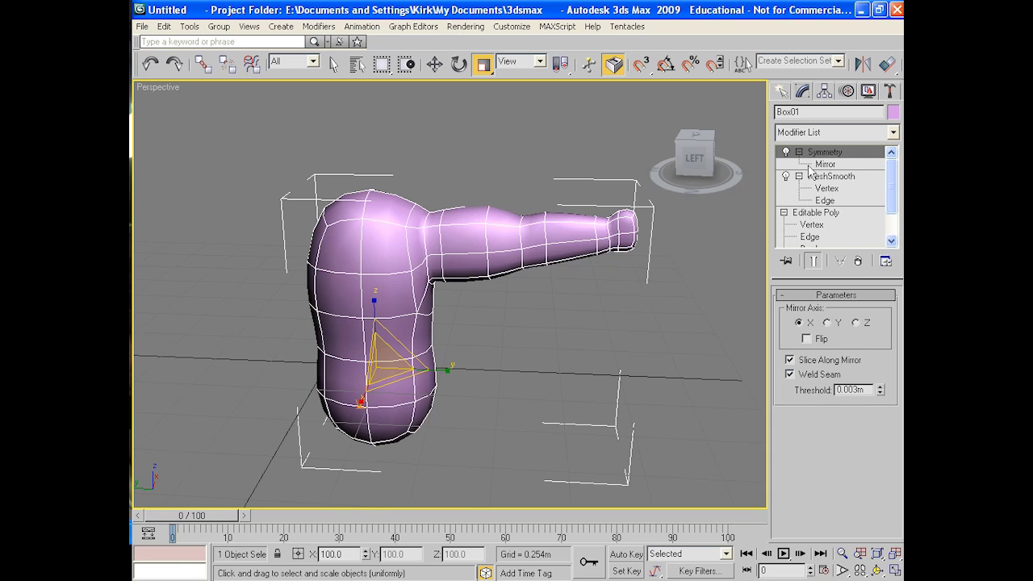
click(806, 340)
click(828, 323)
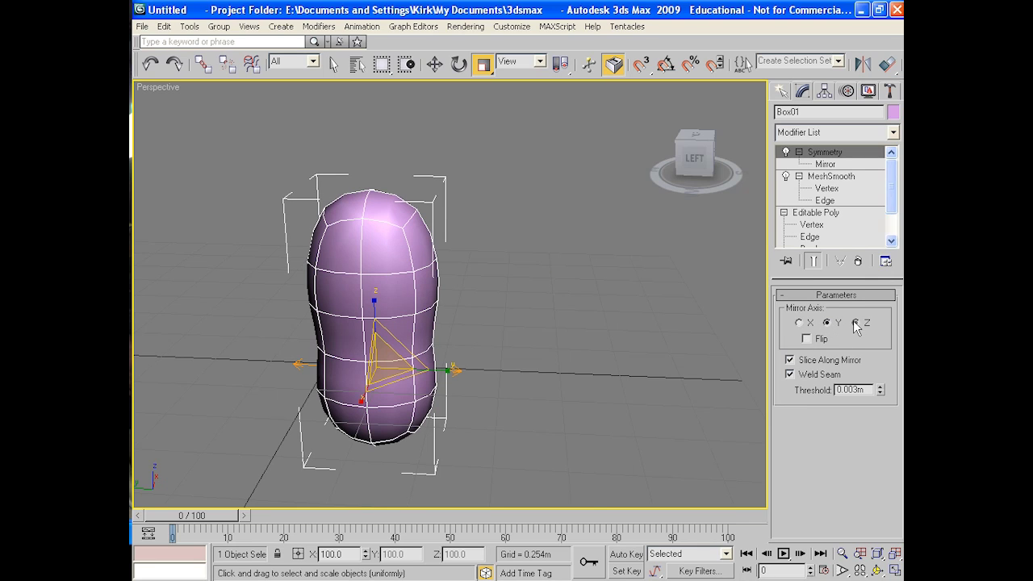
click(856, 324)
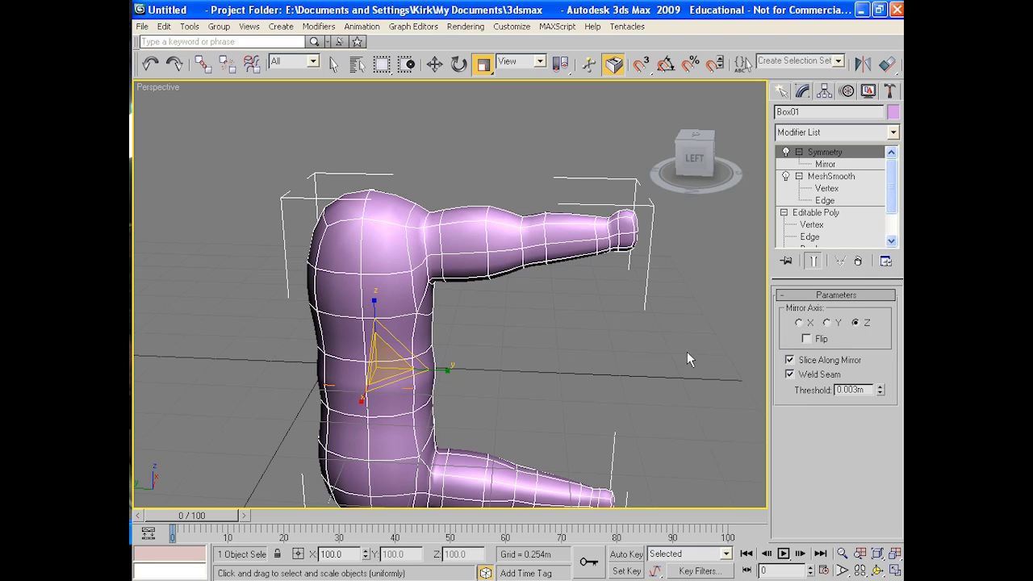
middle_drag(689, 358, 683, 316)
click(827, 323)
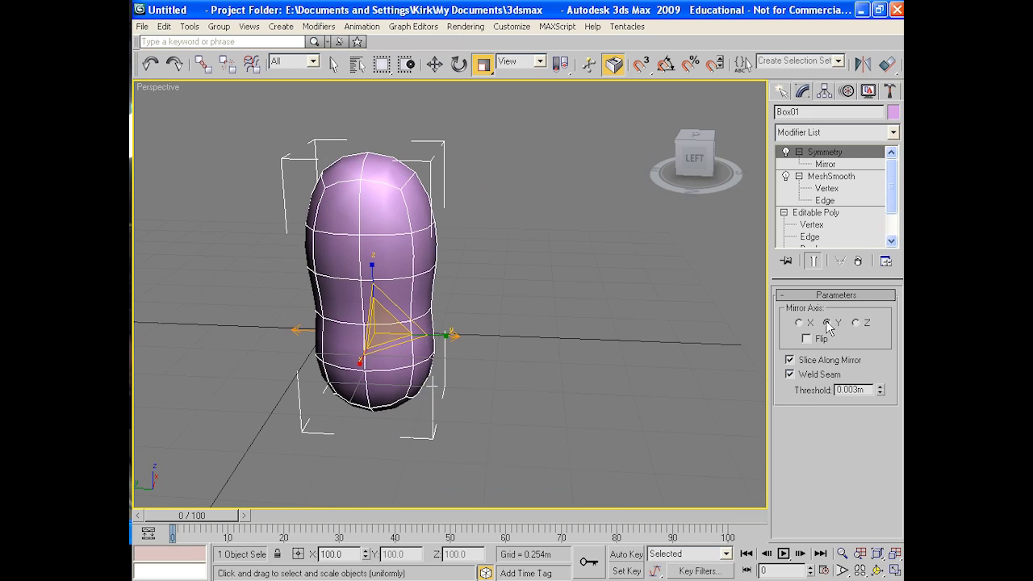
click(806, 339)
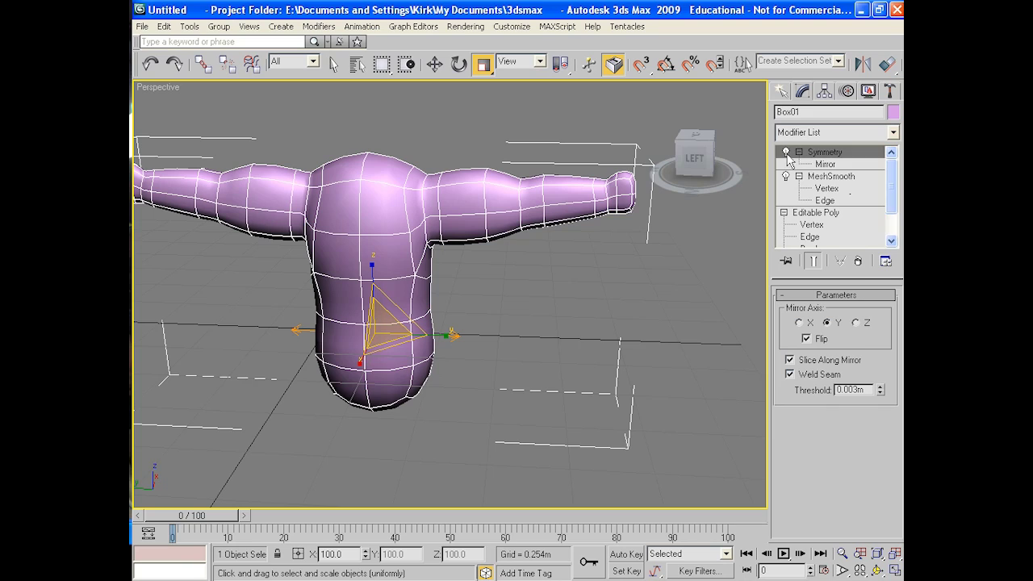
click(819, 165)
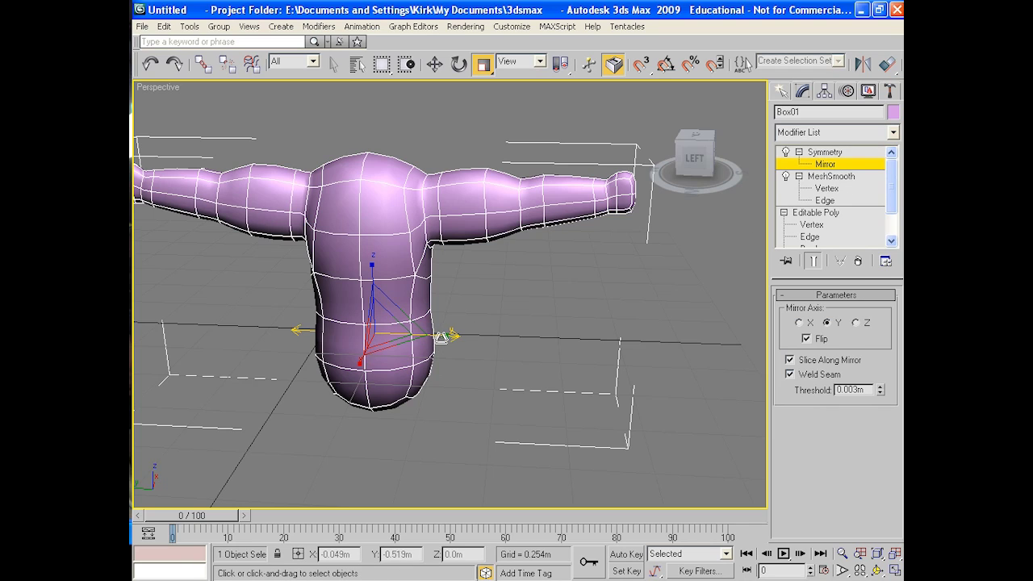
Step: Scale the Symmetry mirror plane slightly along its Y axis
mouse_move(453, 336)
mouse_down()
mouse_move(476, 340)
mouse_move(450, 337)
mouse_up()
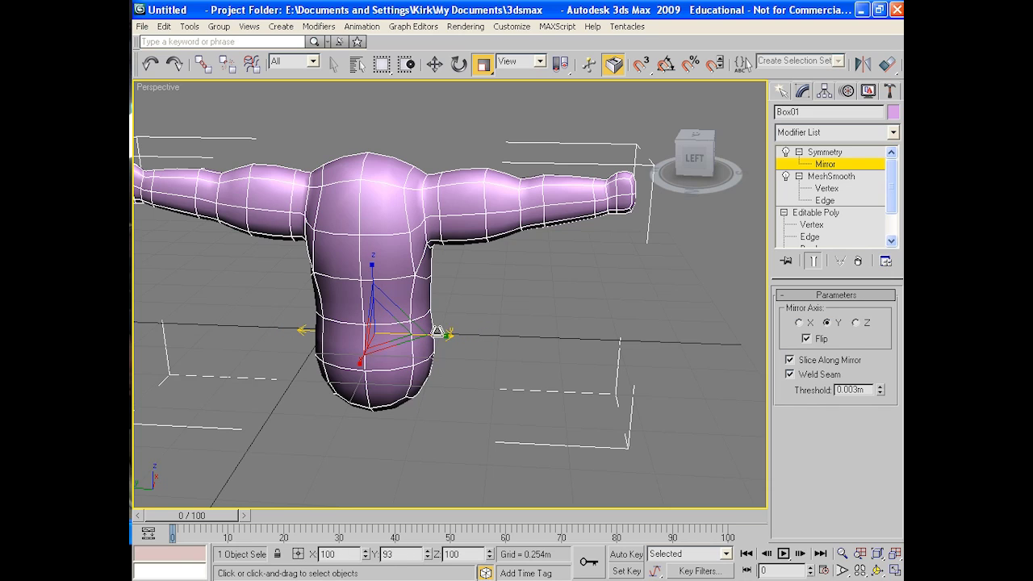
click(825, 152)
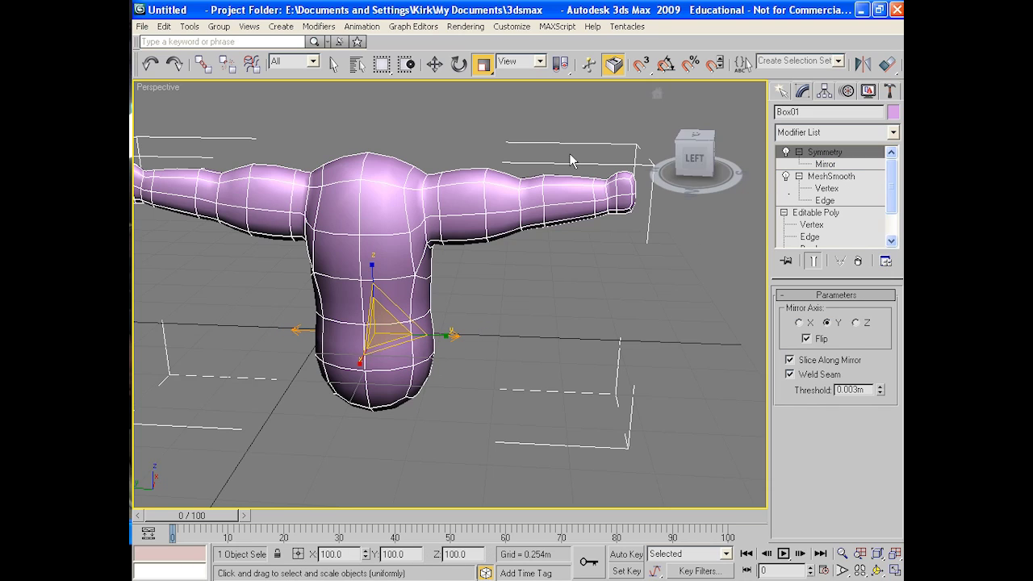
click(334, 64)
click(825, 164)
key(w)
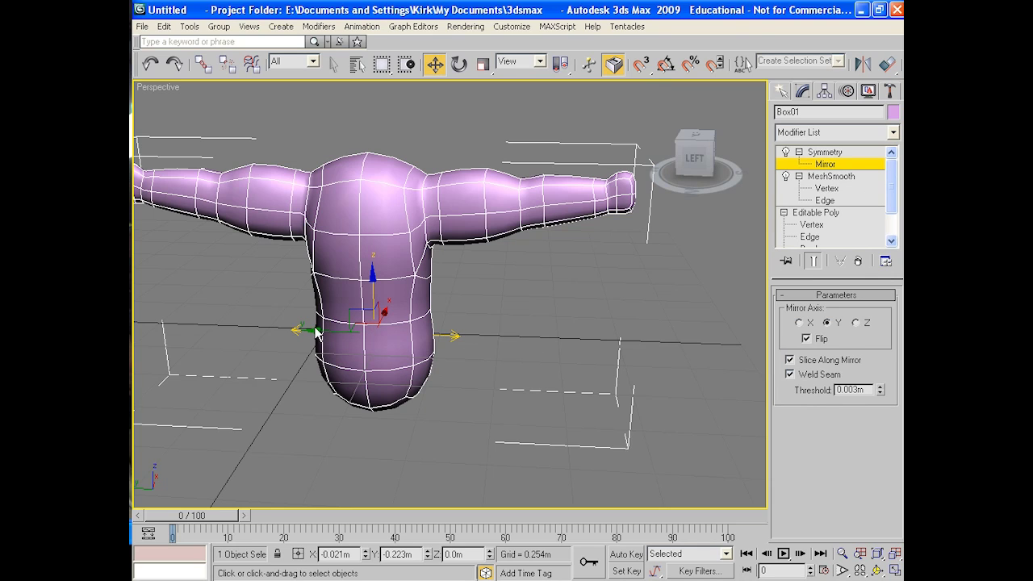
Step: Slide the mirror plane across the torso, toggling Flip off and on, settling near centre
drag(316, 331, 589, 343)
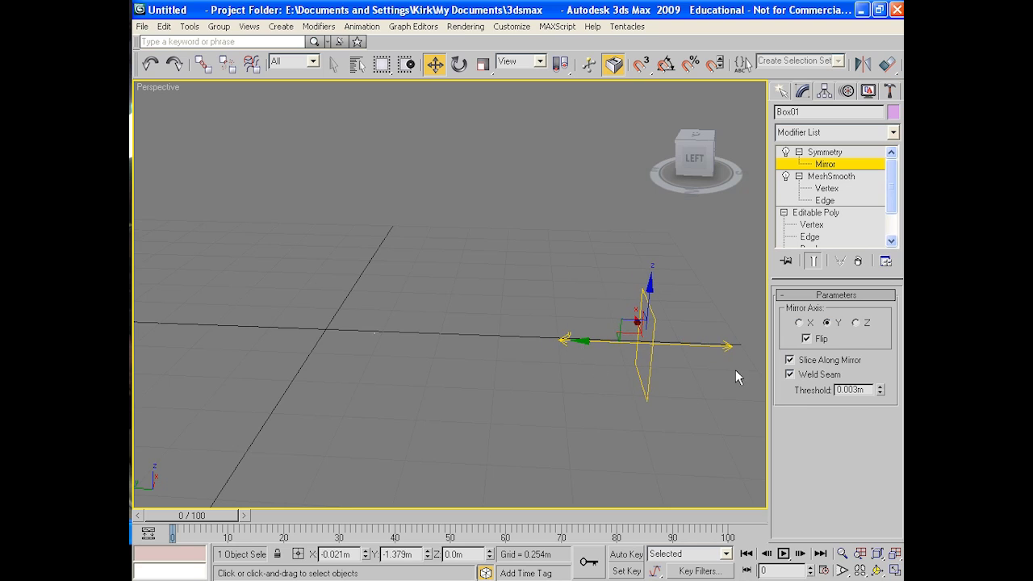
click(806, 339)
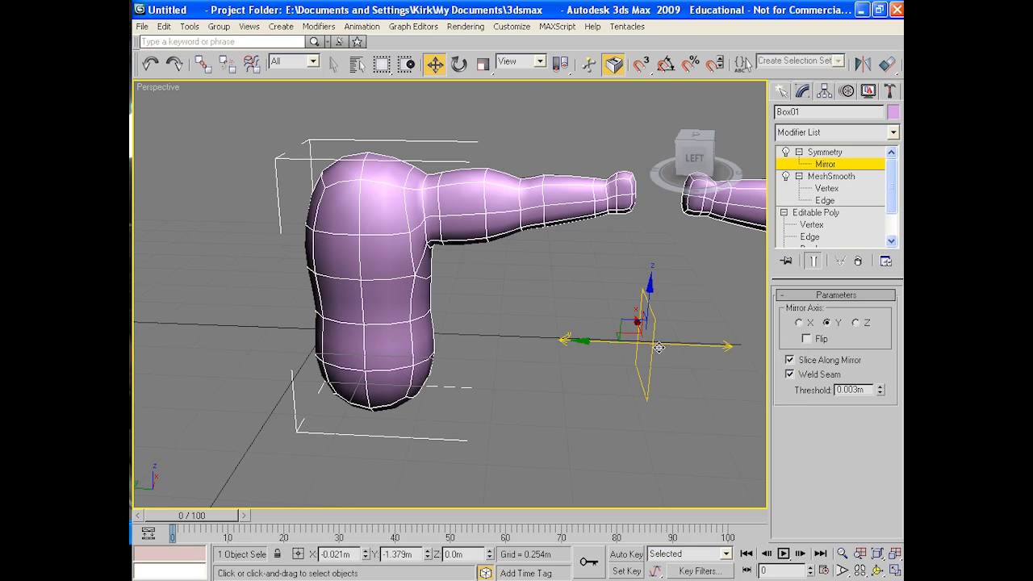
drag(591, 339, 408, 344)
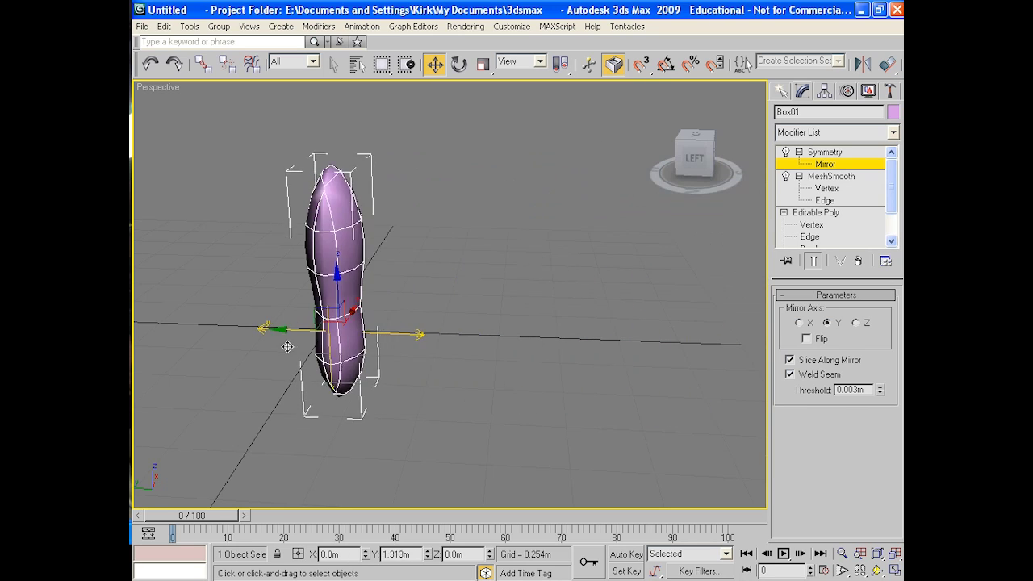
mouse_move(288, 347)
mouse_down()
mouse_move(250, 342)
mouse_move(537, 362)
mouse_move(467, 364)
mouse_move(389, 335)
mouse_move(410, 332)
mouse_move(428, 334)
mouse_move(383, 333)
mouse_move(440, 343)
mouse_move(285, 349)
mouse_move(315, 352)
mouse_move(301, 352)
mouse_up()
click(806, 338)
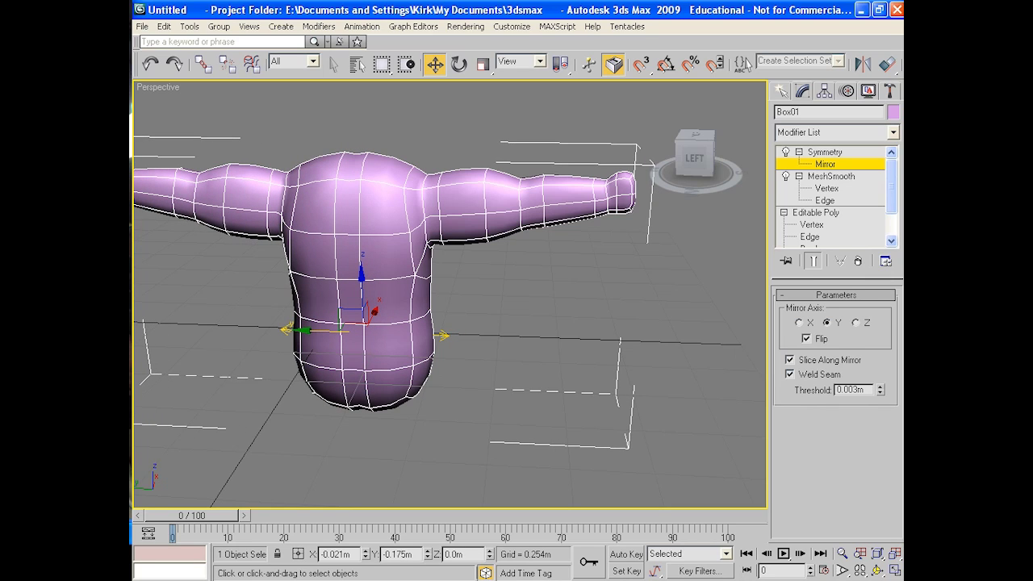
Step: Leave Mirror sub-object editing on the Symmetry modifier
scroll(894, 231, down, 2)
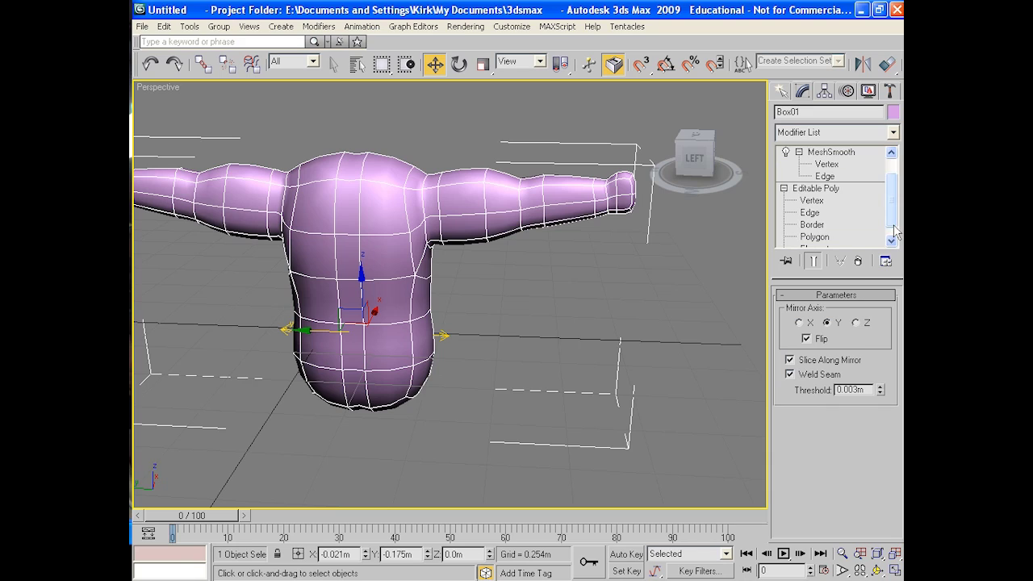
scroll(880, 188, up, 2)
click(854, 158)
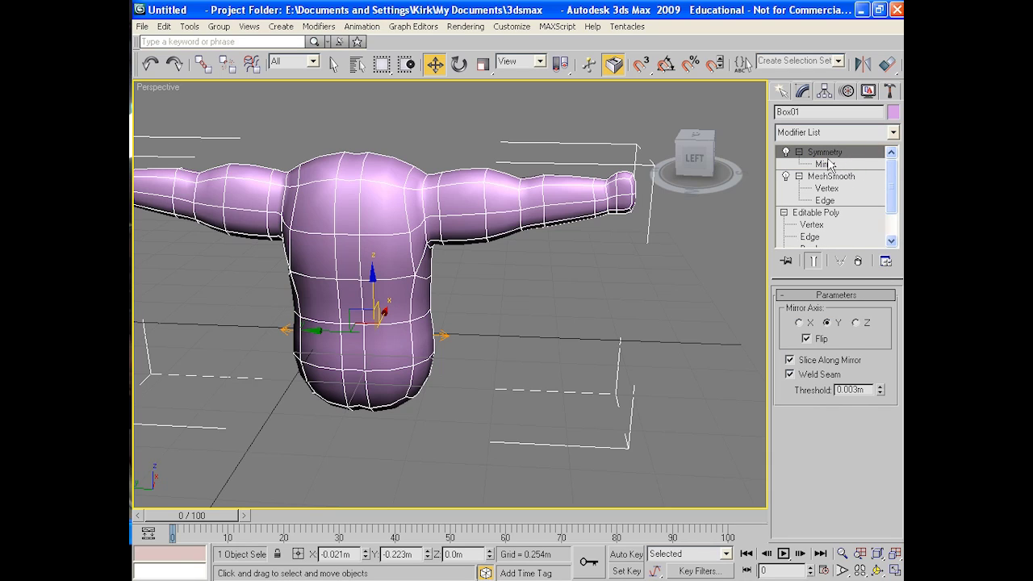
scroll(888, 214, down, 3)
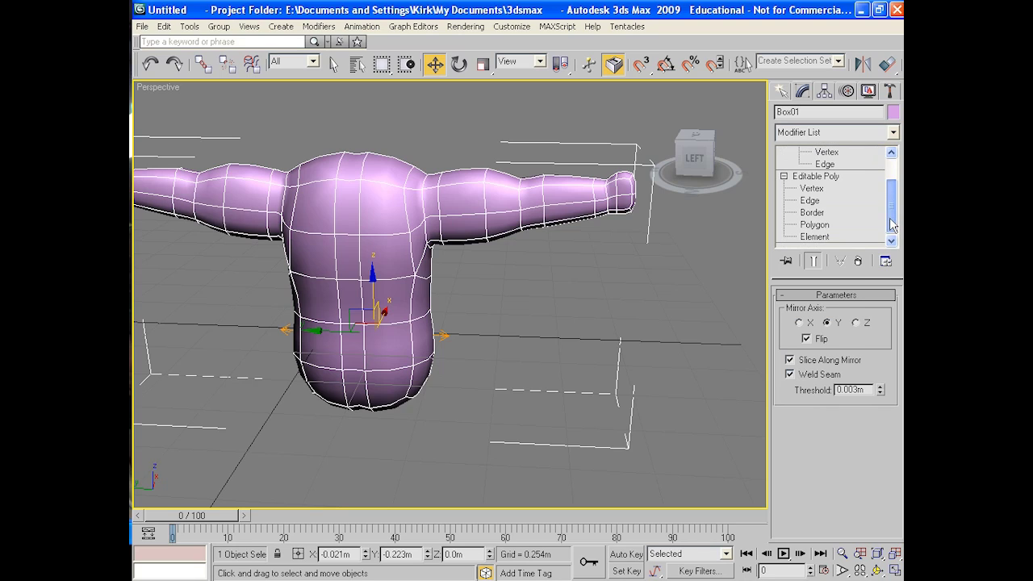
Step: Raise the 23 arm-tip vertices slightly on Z and view the smoothed, mirrored result
click(812, 188)
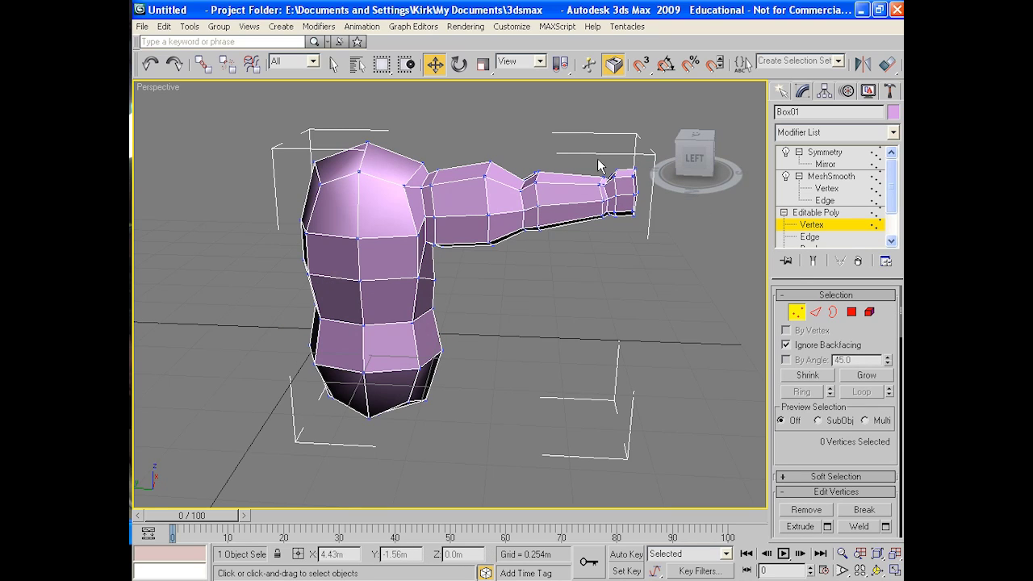
drag(587, 148, 647, 212)
drag(618, 131, 618, 124)
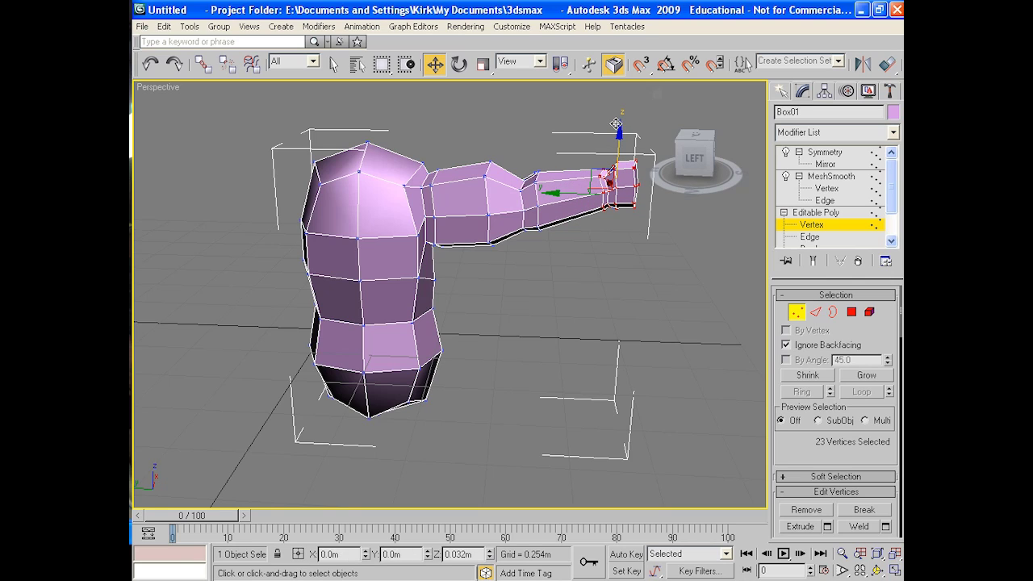
click(838, 212)
click(840, 152)
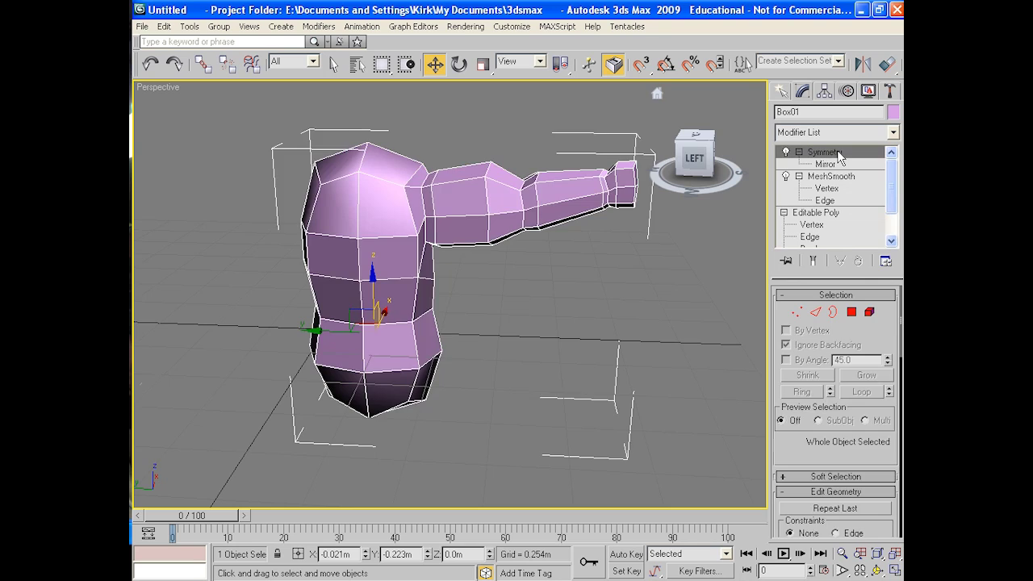
scroll(574, 244, down, 3)
Step: With Ignore Backfacing off, select the 8-vertex arm ring and raise it on Z
alt+middle_drag(574, 245, 605, 267)
scroll(605, 268, up, 4)
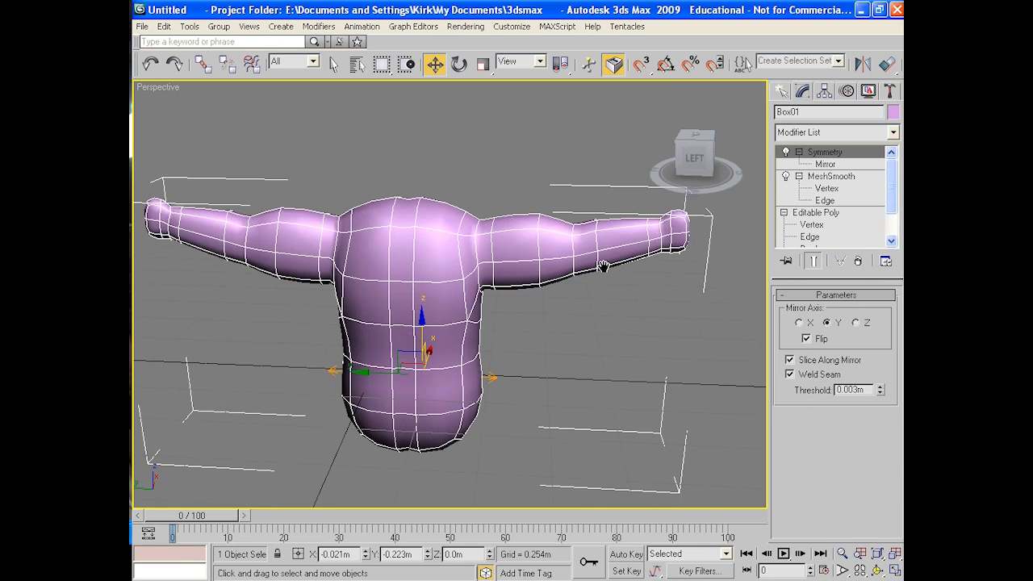
click(812, 225)
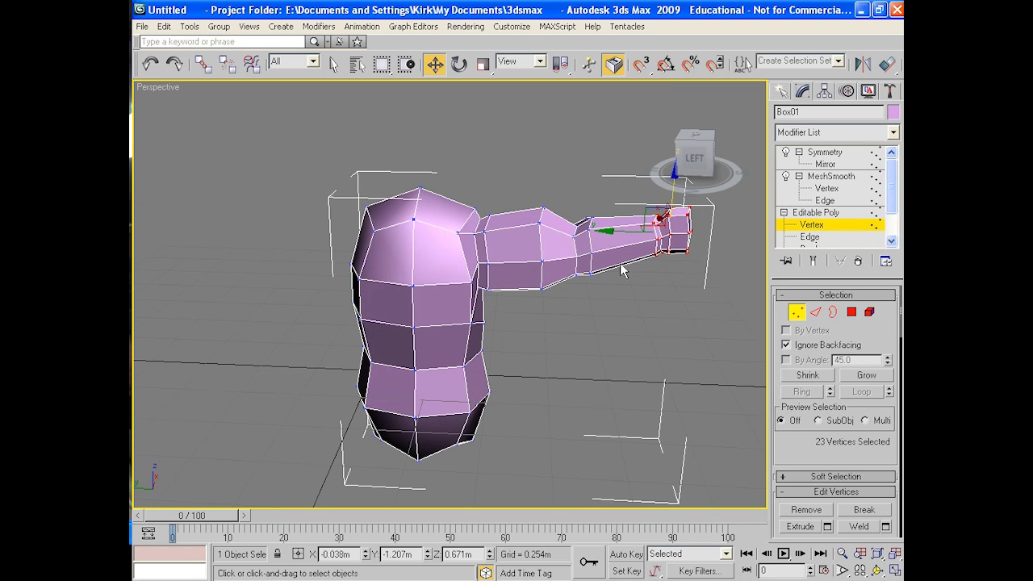
drag(519, 184, 563, 315)
click(735, 372)
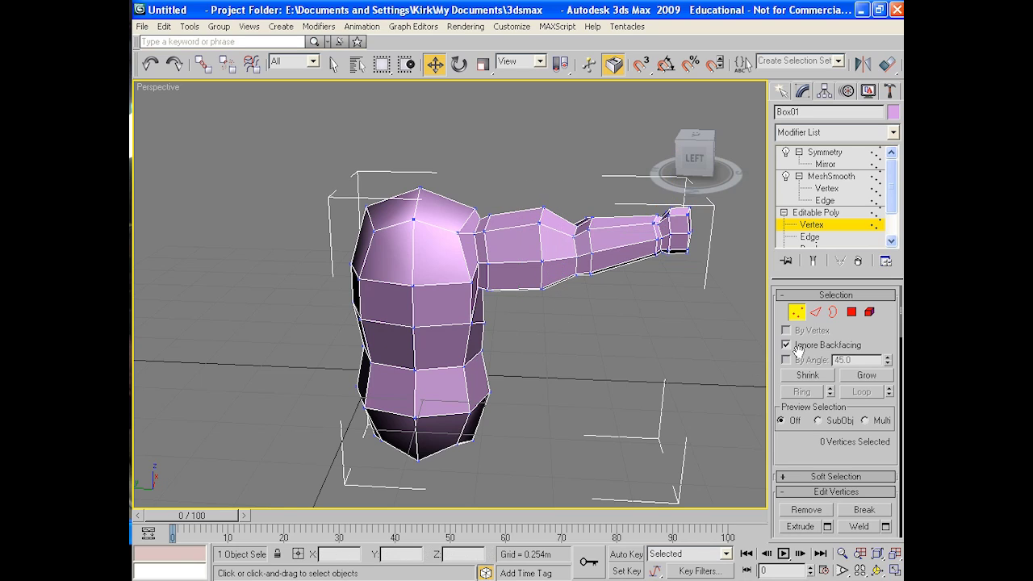
click(786, 345)
drag(509, 158, 556, 306)
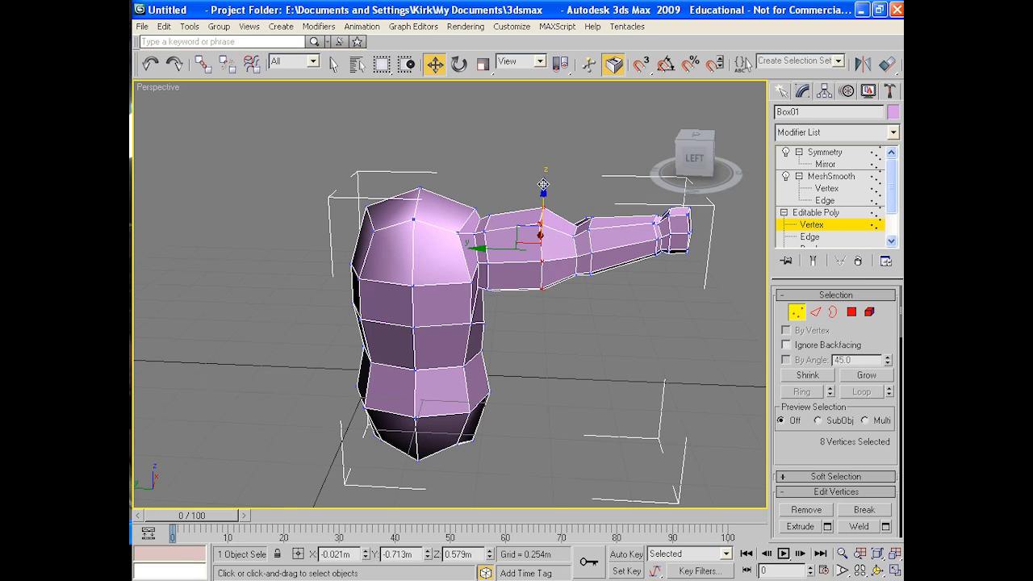
drag(543, 185, 543, 172)
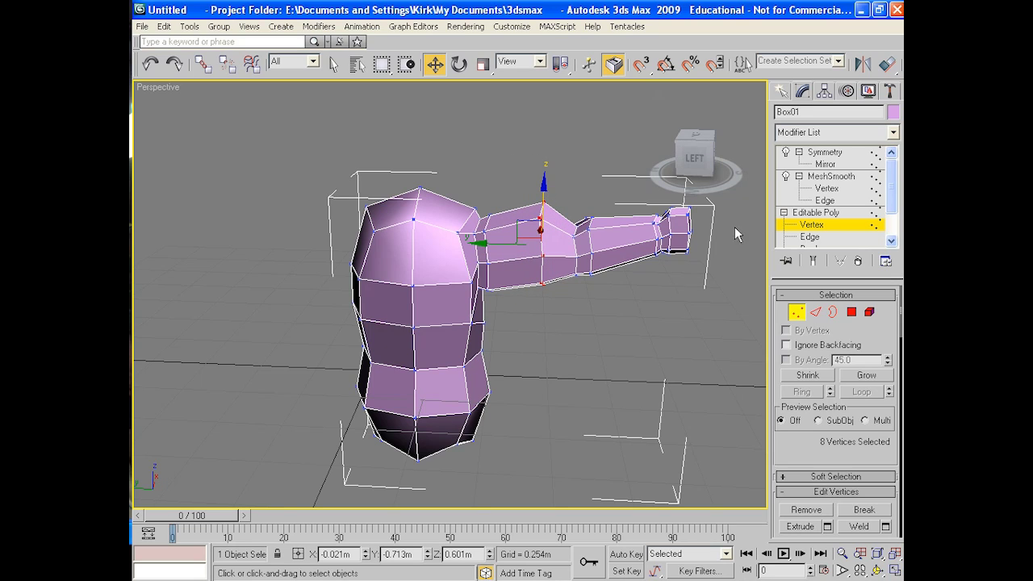
click(810, 212)
click(819, 154)
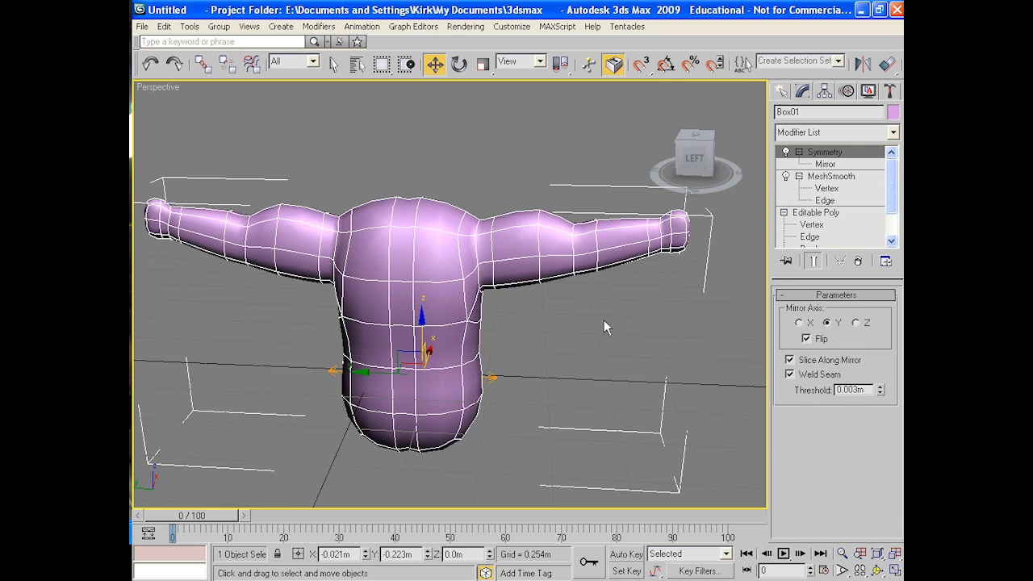
Step: Shift the arm ring slightly along Y and inspect both mirrored arms
click(812, 226)
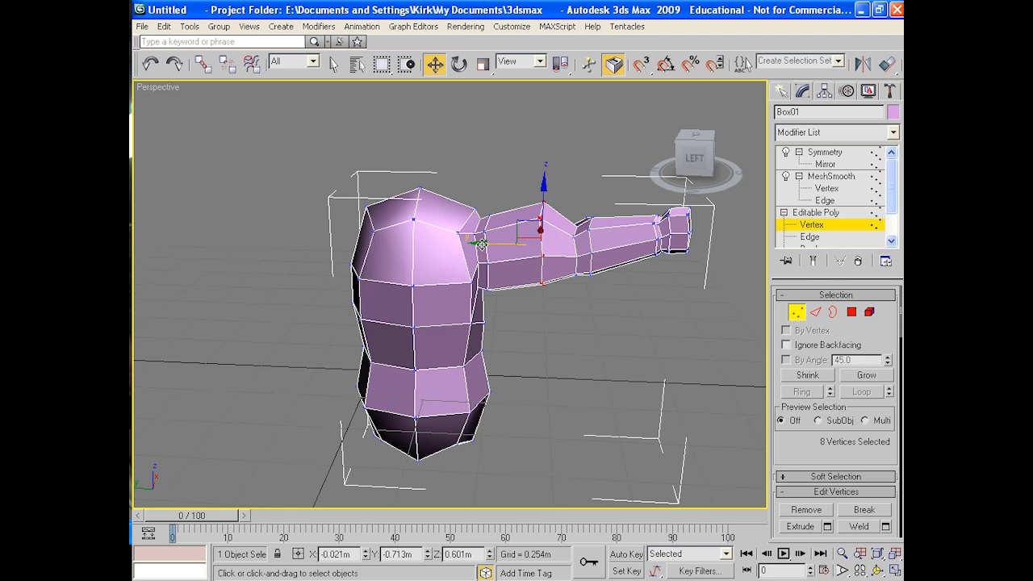
drag(481, 244, 503, 245)
click(808, 213)
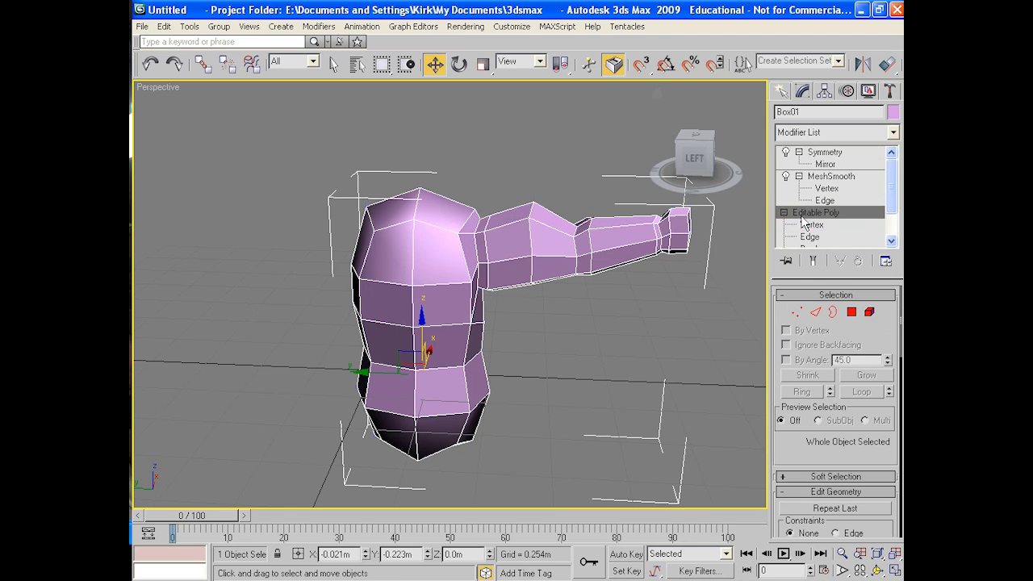
click(824, 153)
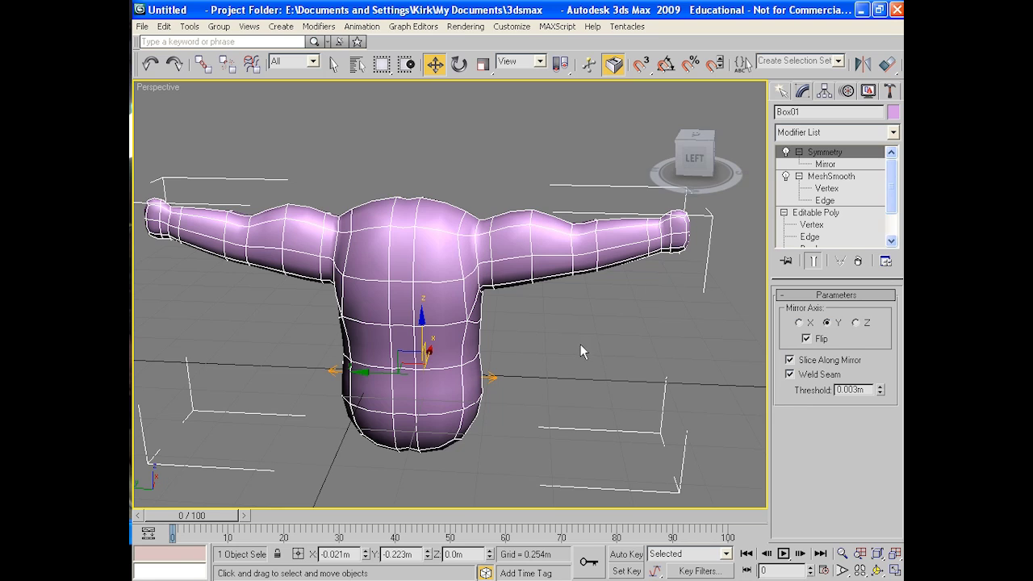
mouse_move(570, 314)
alt+middle_down()
mouse_move(532, 329)
mouse_move(585, 303)
mouse_move(556, 320)
alt+middle_up()
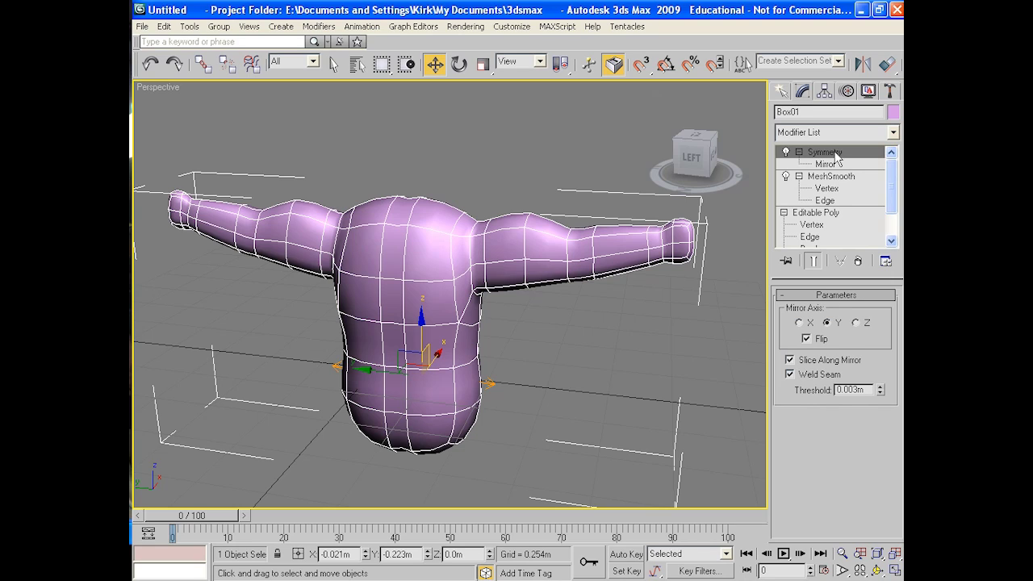
mouse_move(891, 184)
mouse_down()
mouse_move(889, 217)
mouse_move(891, 179)
mouse_up()
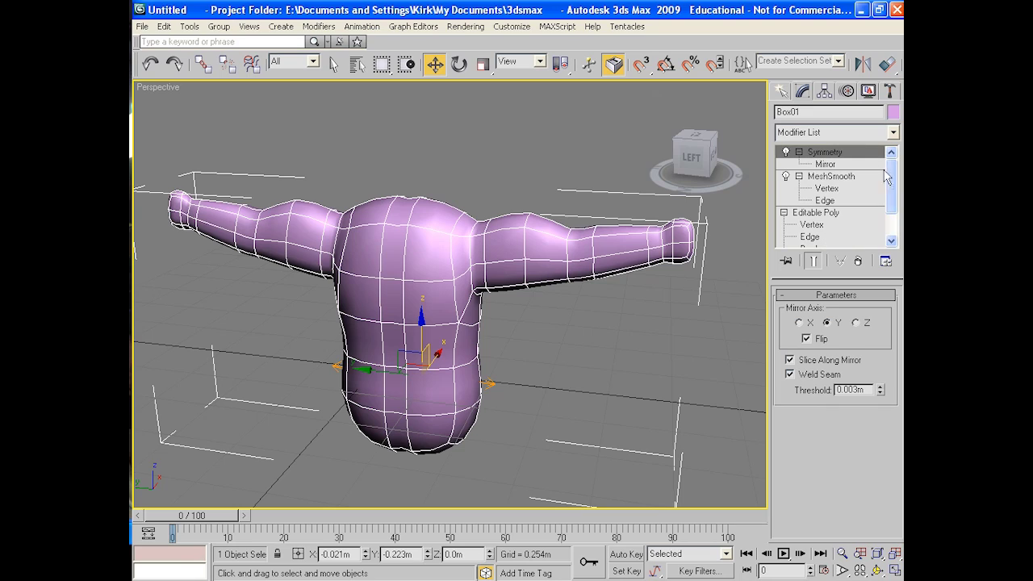